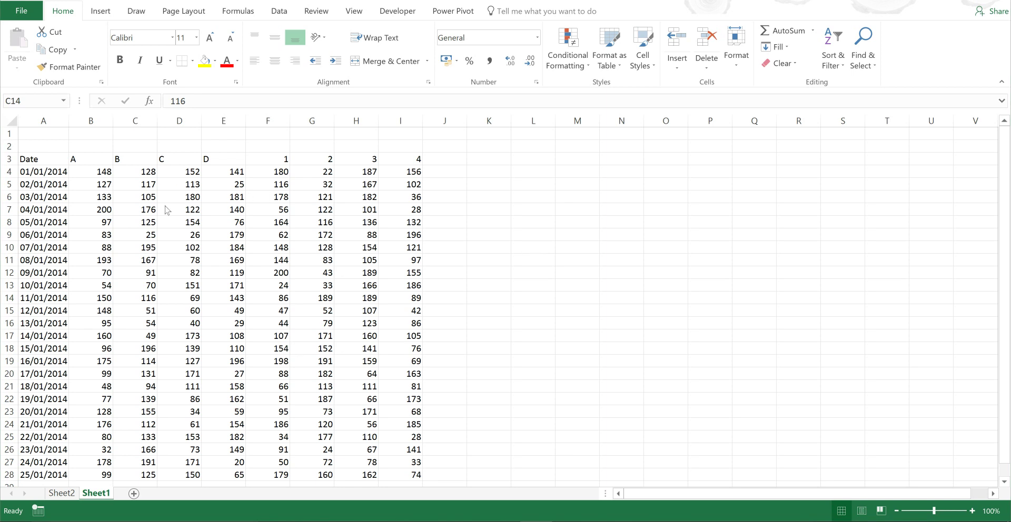
Step: Review the Sheet2 date PivotTable's Sum of A–D columns and Analyze tools, then return to Sheet1
left_click(66, 493)
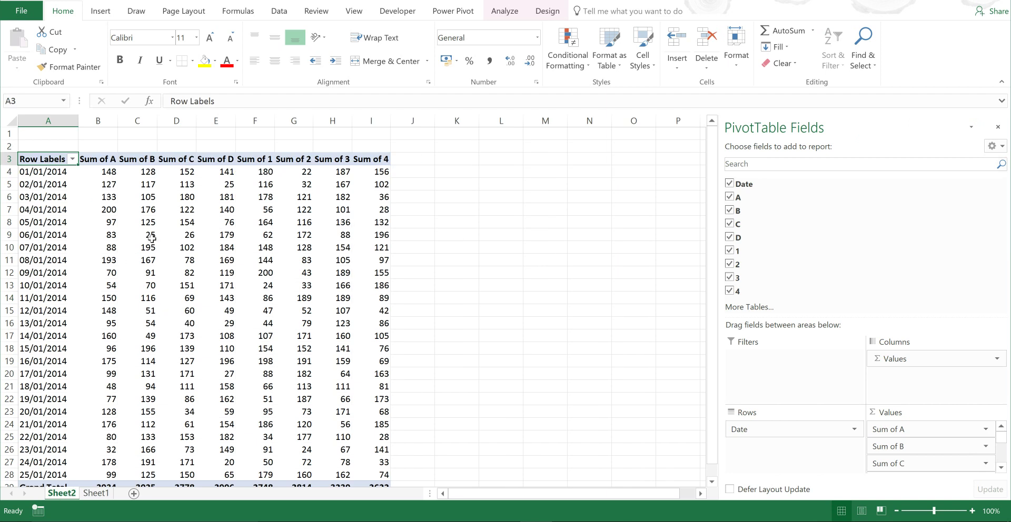
mouse_move(152, 238)
left_click_drag(105, 153, 224, 154)
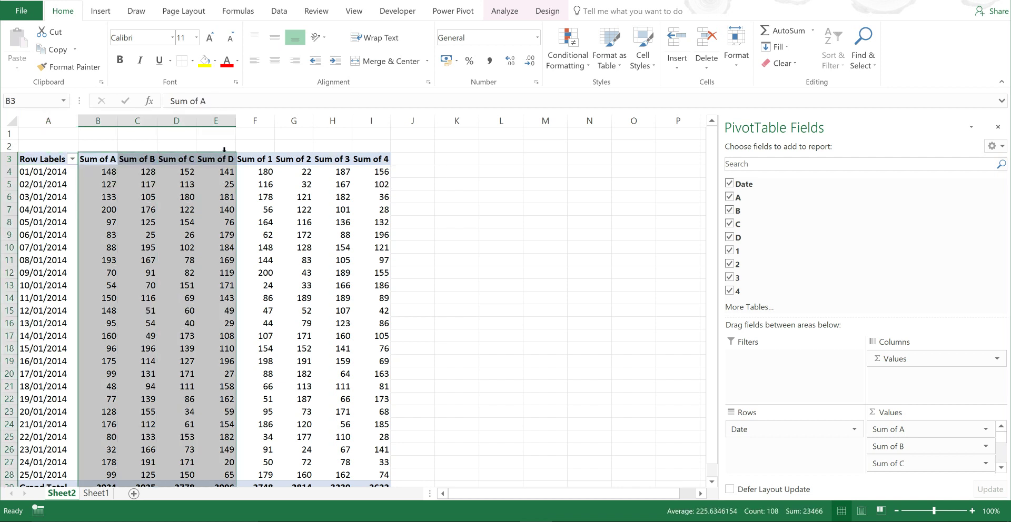
left_click(498, 14)
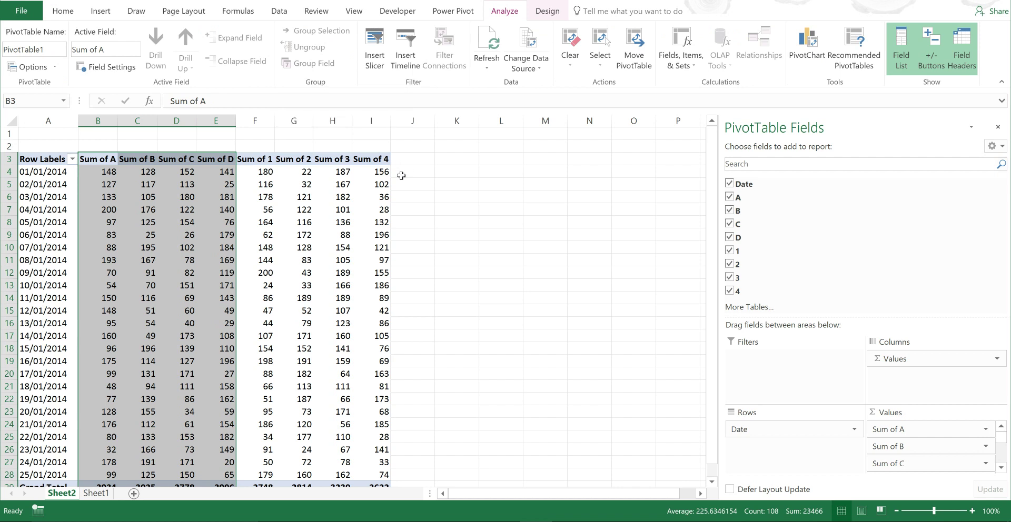
left_click(96, 493)
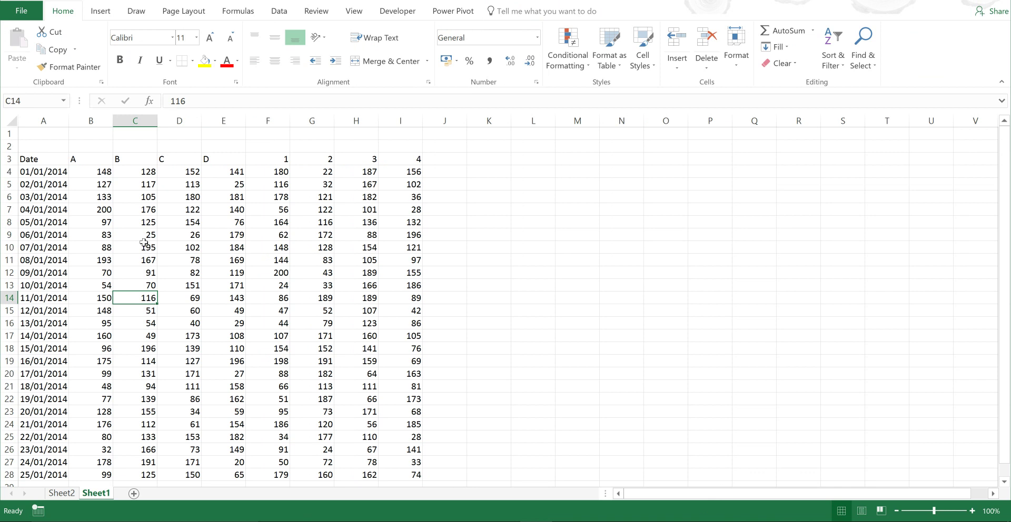
Step: Copy the whole date table and paste it transposed starting at cell K3
key("ctrl+a")
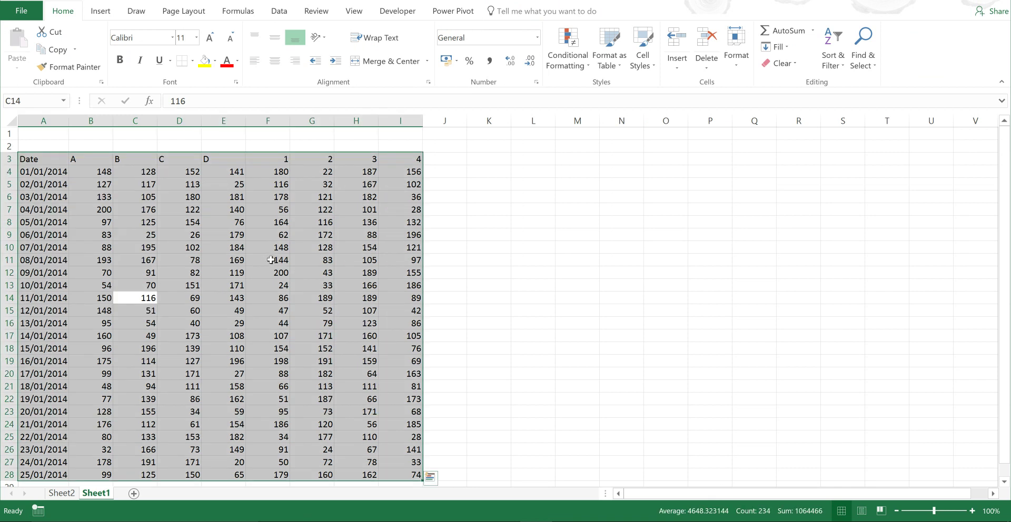
key("ctrl+c")
left_click(489, 160)
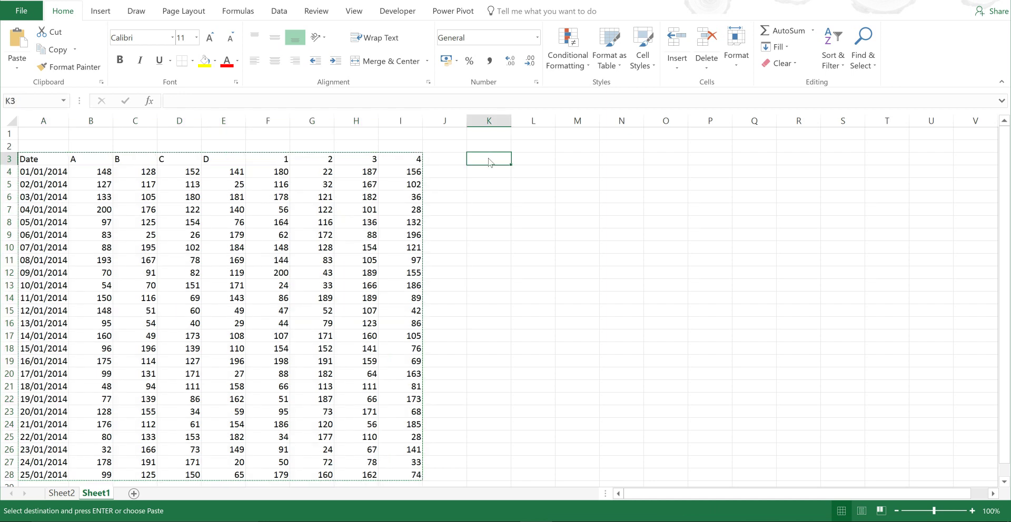
right_click(488, 160)
left_click(575, 209)
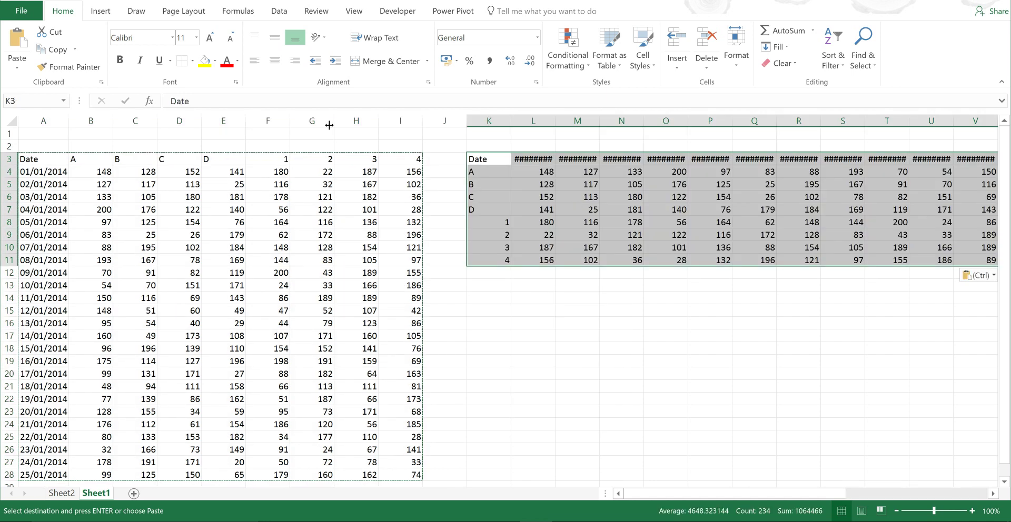
Step: Insert a PivotTable from the transposed data on a new worksheet
left_click(108, 16)
left_click(21, 44)
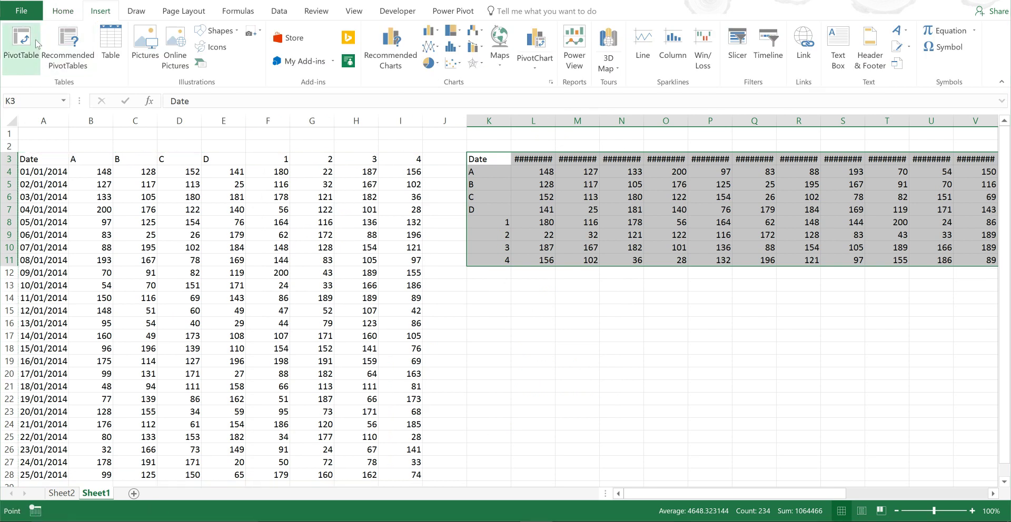
left_click(580, 408)
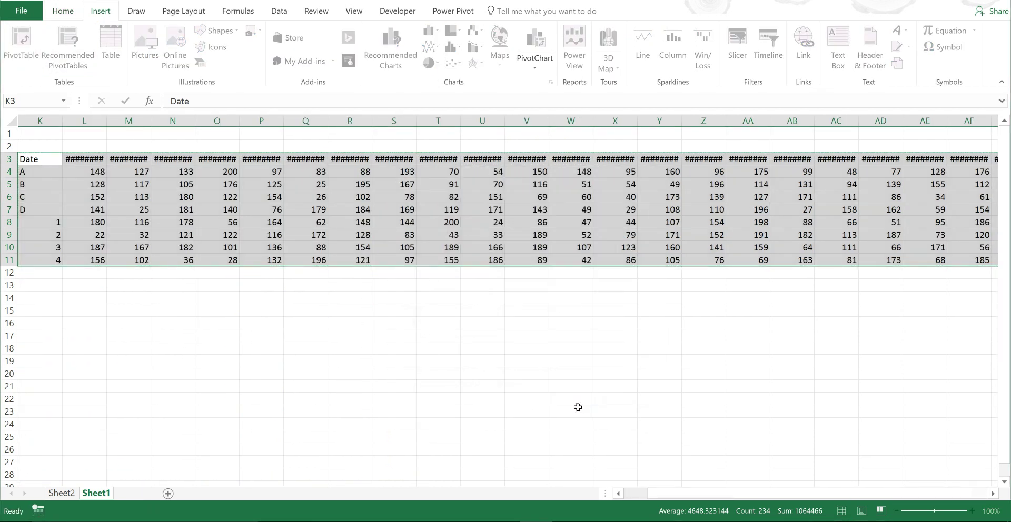
Step: Put Date in Rows and the 01/01, 02/01 and 03/01/2014 sums in Values, then select items 1–4
left_click_drag(742, 185, 772, 442)
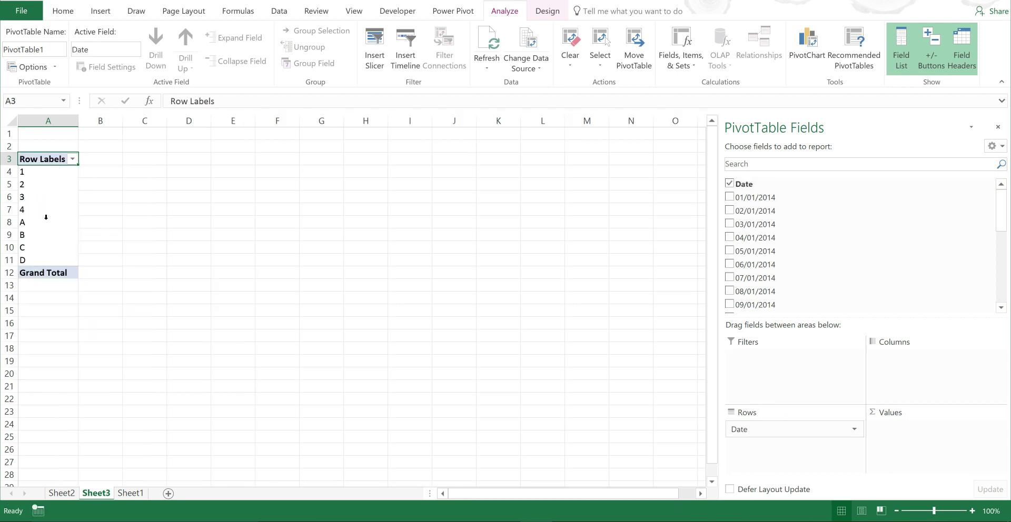
left_click_drag(758, 198, 917, 441)
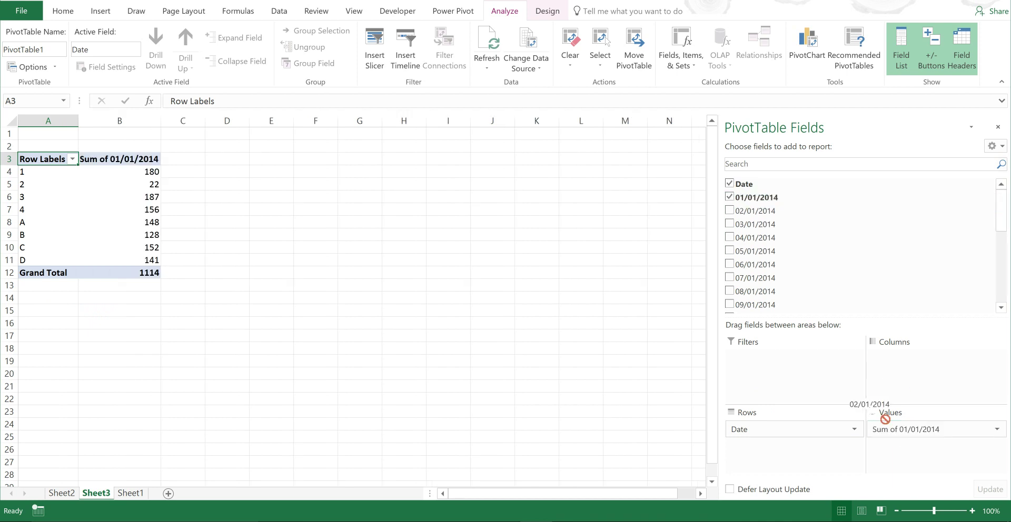
left_click(729, 210)
left_click_drag(757, 224, 924, 474)
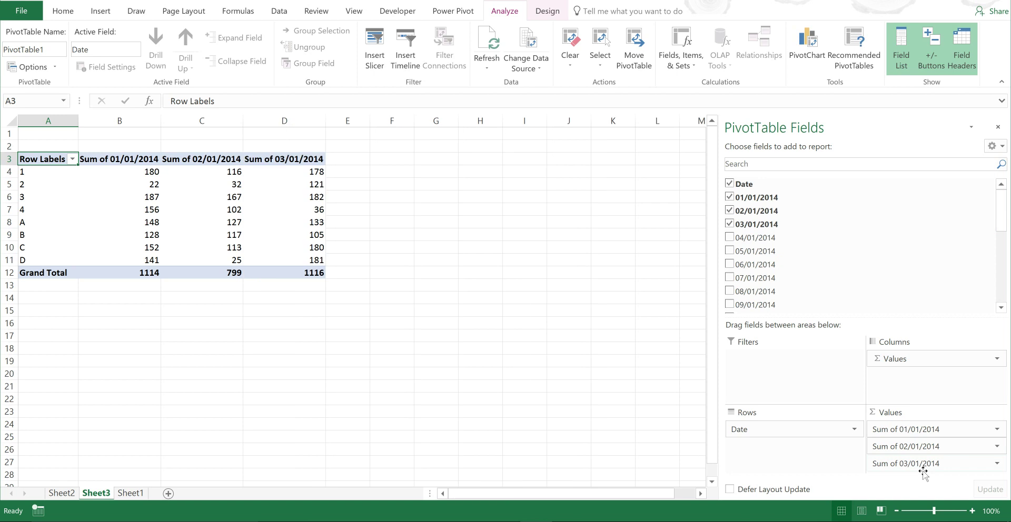
left_click(32, 174)
left_click_drag(33, 188, 32, 211)
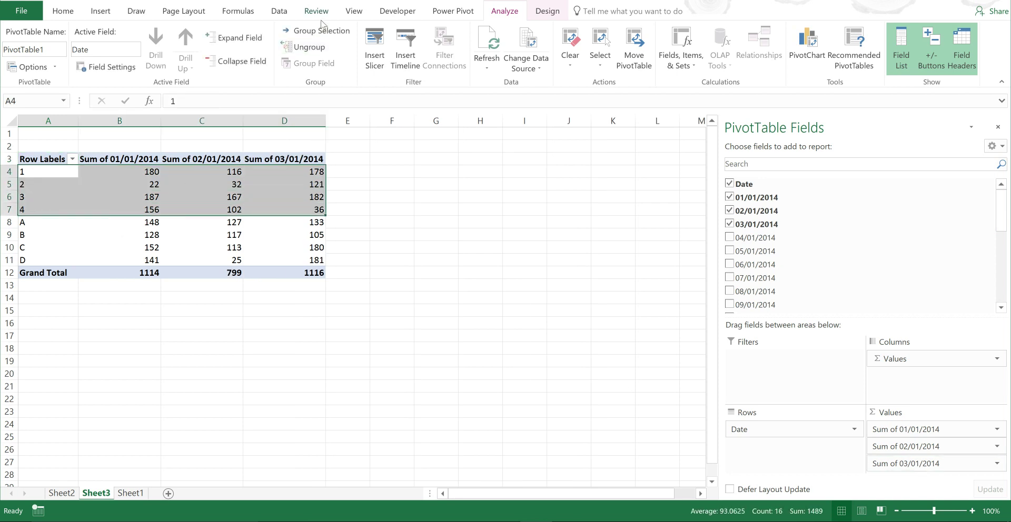
Step: Group items 1–4 as a collapsed 'Numbers' group and add Sum of 04/01/2014 to Values
left_click(322, 32)
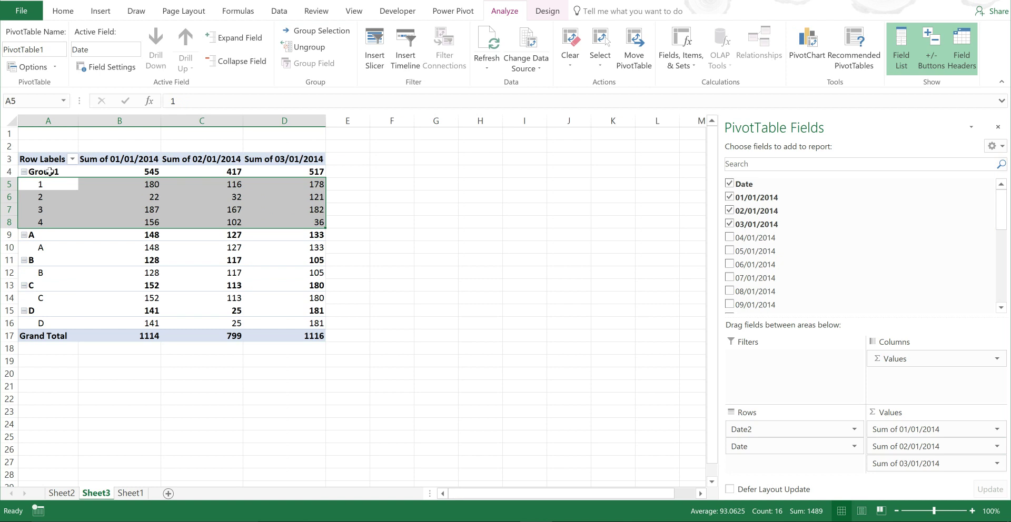
type("Numbers")
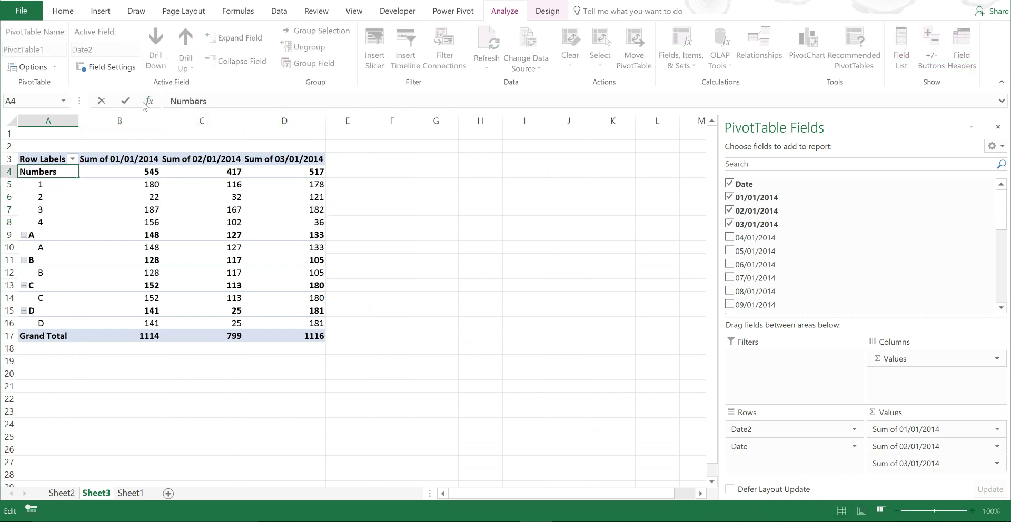
key("Return")
left_click(23, 172)
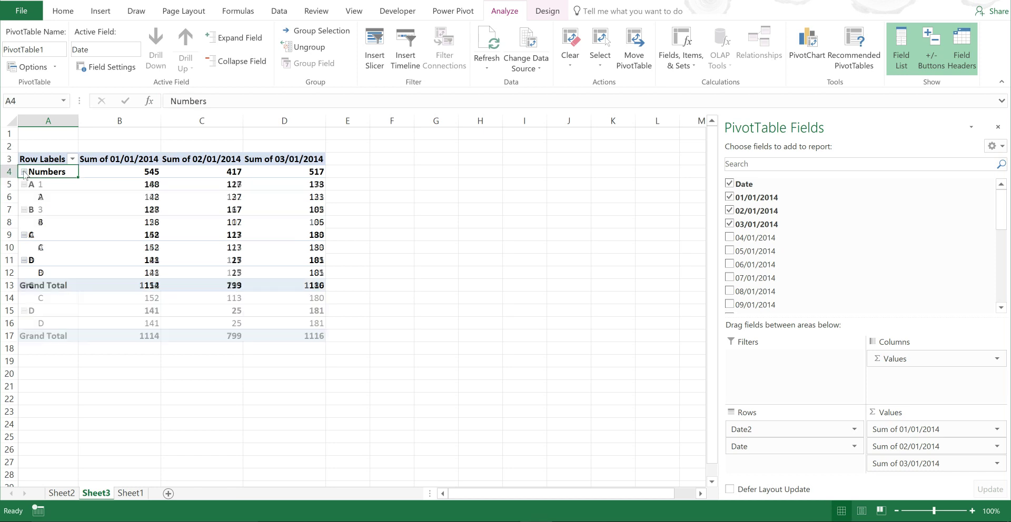
left_click_drag(730, 238, 919, 488)
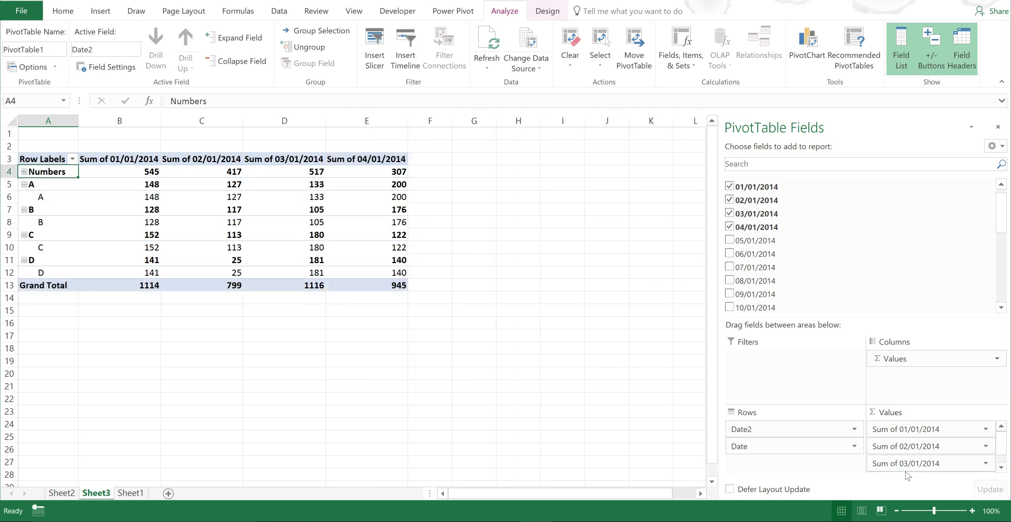
Step: On Sheet2, enter =SUM(B4:E4) in J4 and fill it down column J
left_click(59, 494)
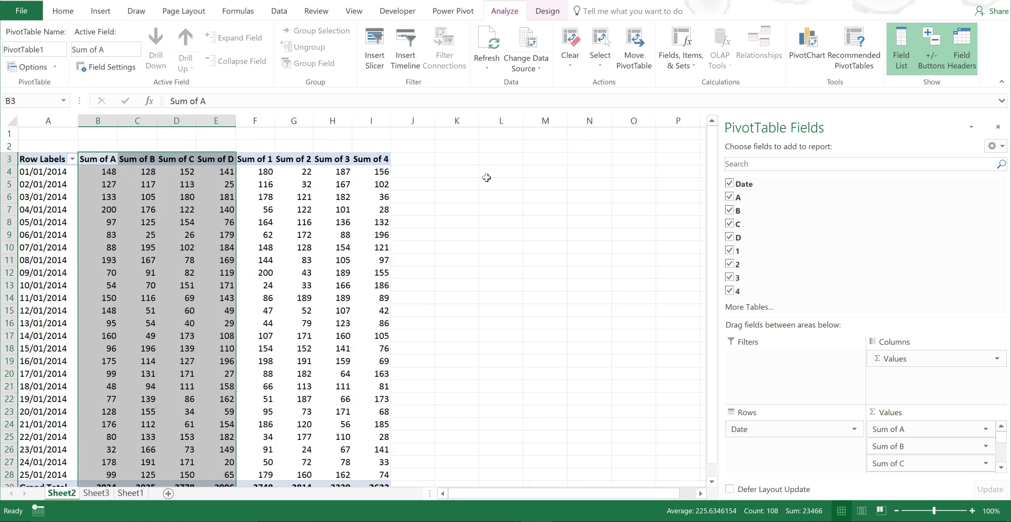
left_click(413, 171)
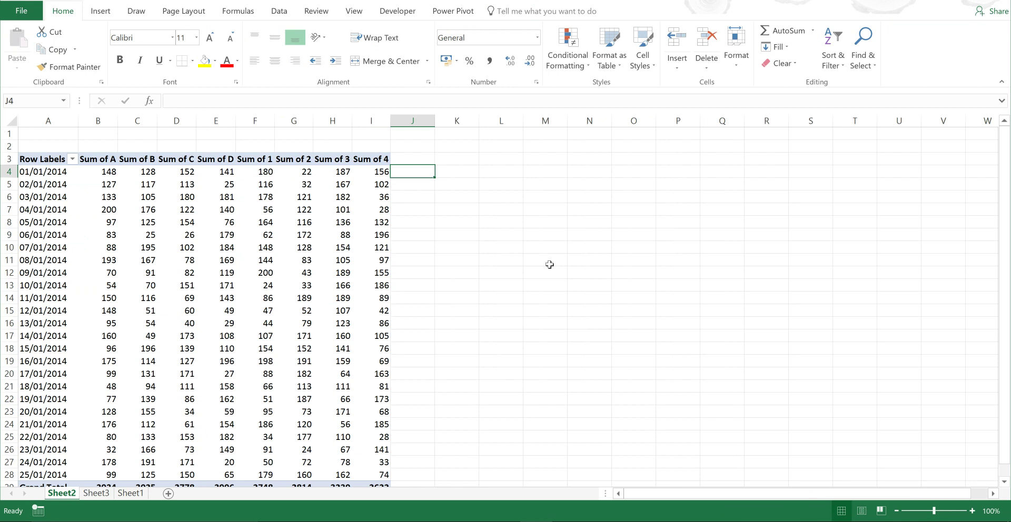
type("=sum")
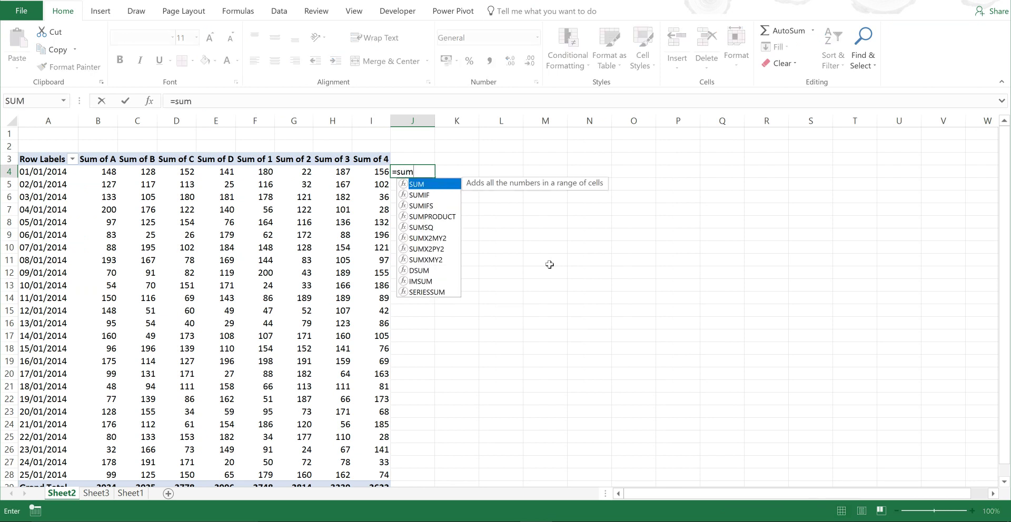
key("Tab")
left_click_drag(108, 174, 218, 172)
key("ctrl+Return")
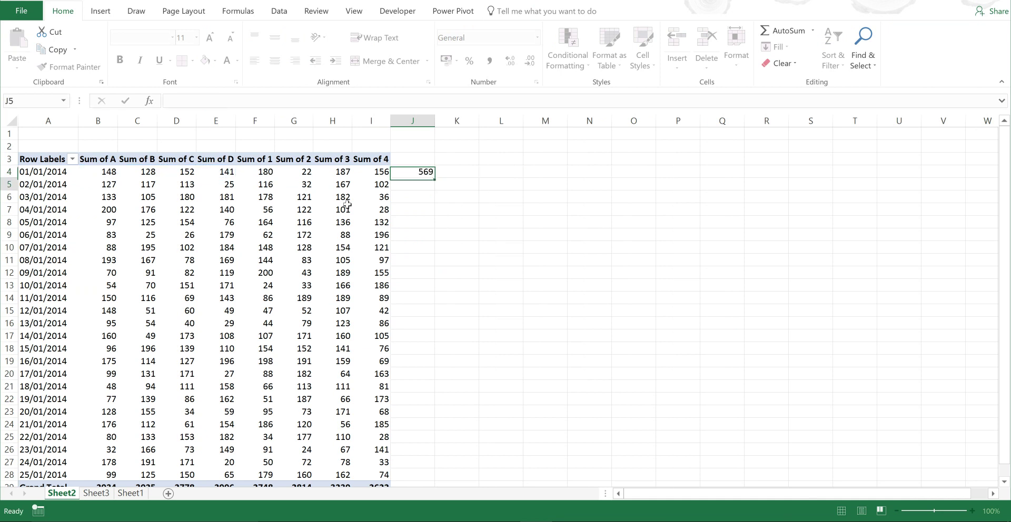
double_click(434, 178)
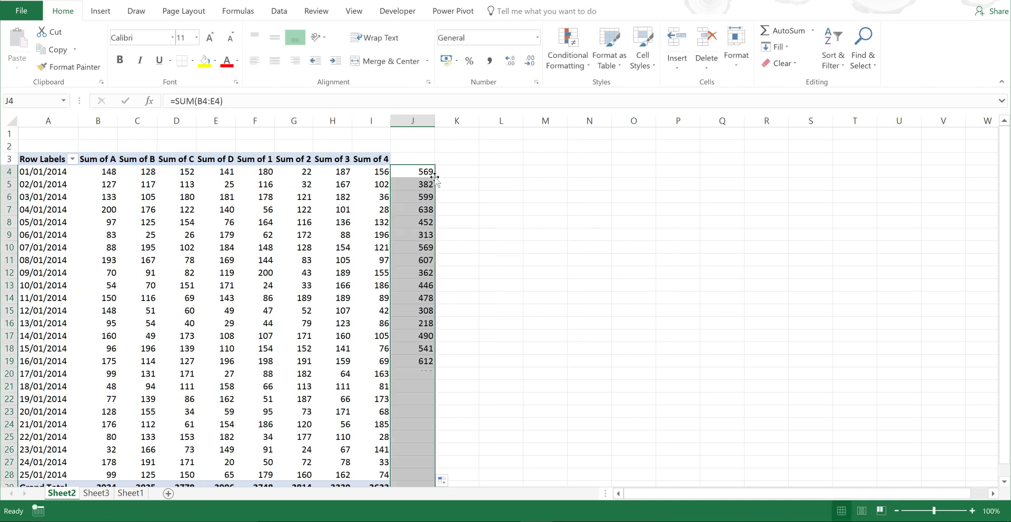
Step: Add a 'Letters' header in J3, then clear all of column J again
left_click(419, 158)
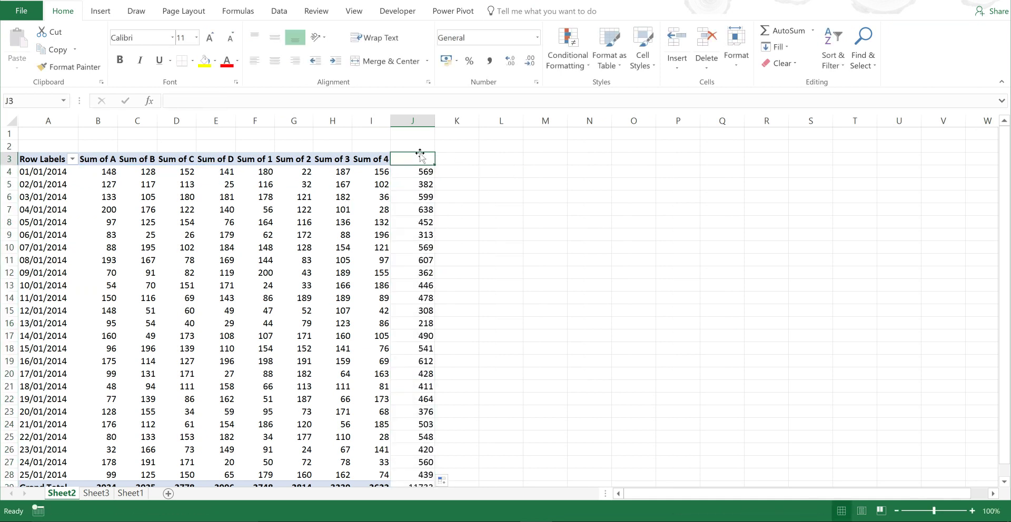
type("Letters")
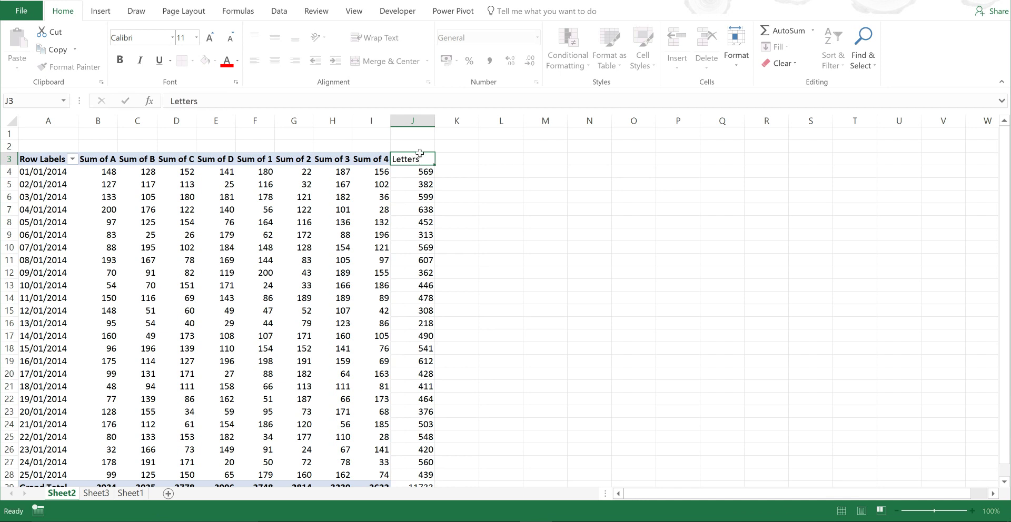
key("Return")
left_click(453, 171)
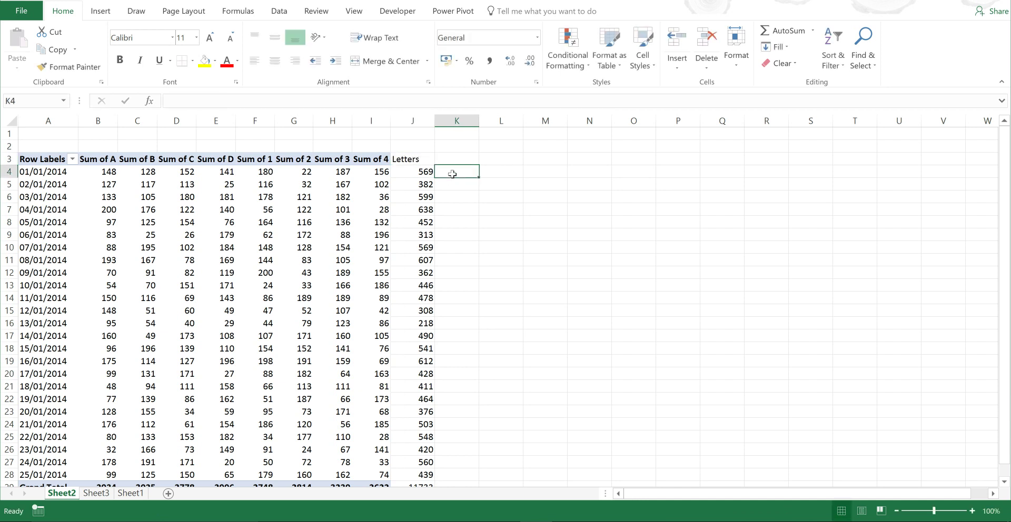
left_click(417, 123)
key("Delete")
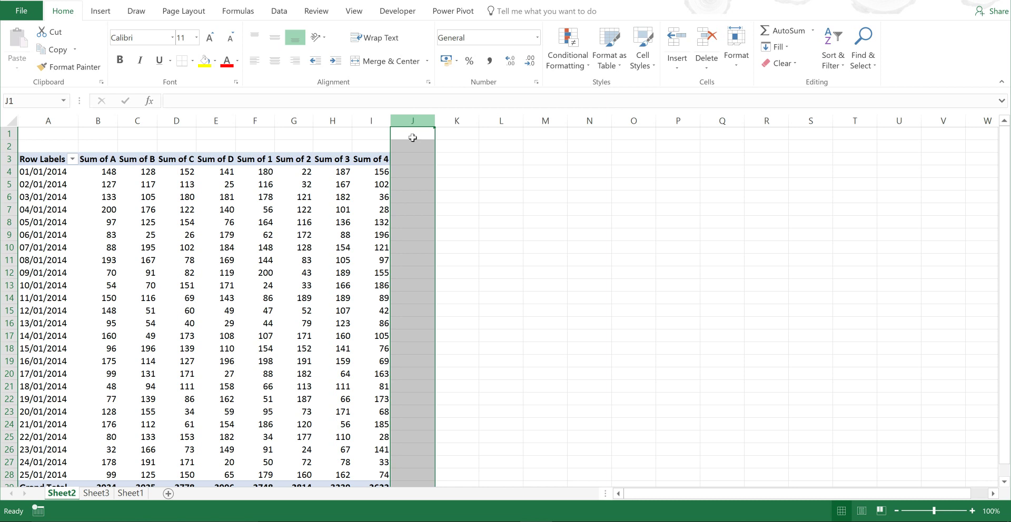
Step: Open the Calculated Field dialog for the Sheet2 PivotTable via Fields, Items & Sets
left_click(364, 188)
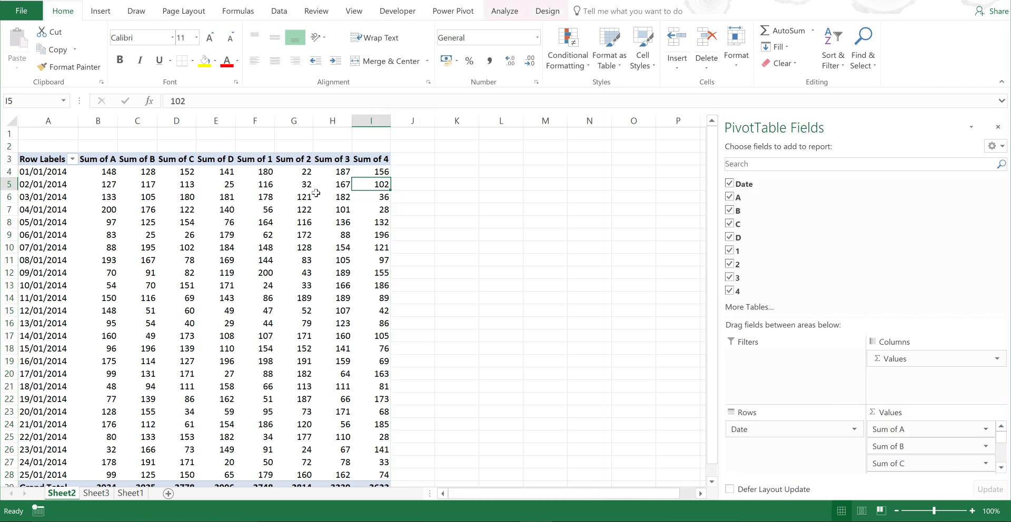
mouse_move(282, 198)
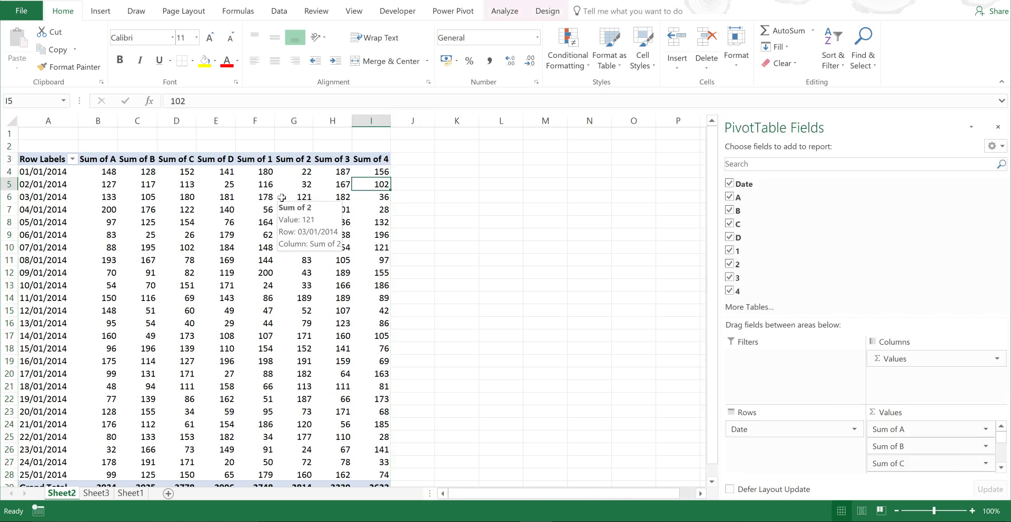
left_click(505, 11)
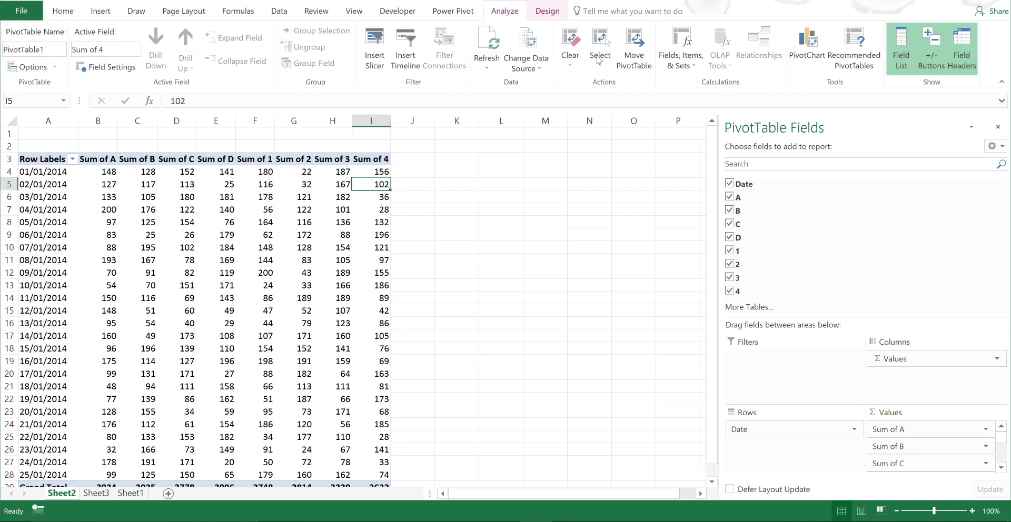
left_click(680, 63)
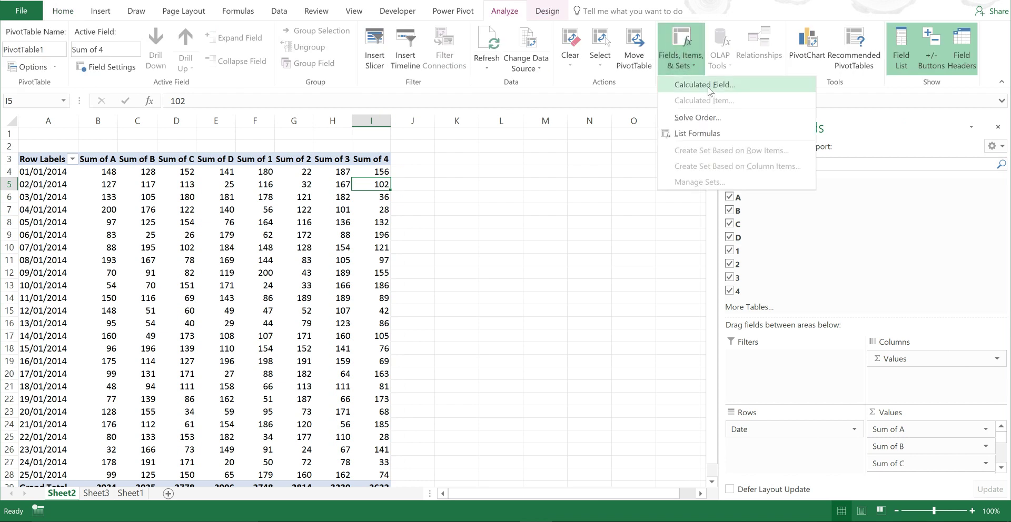
left_click(705, 85)
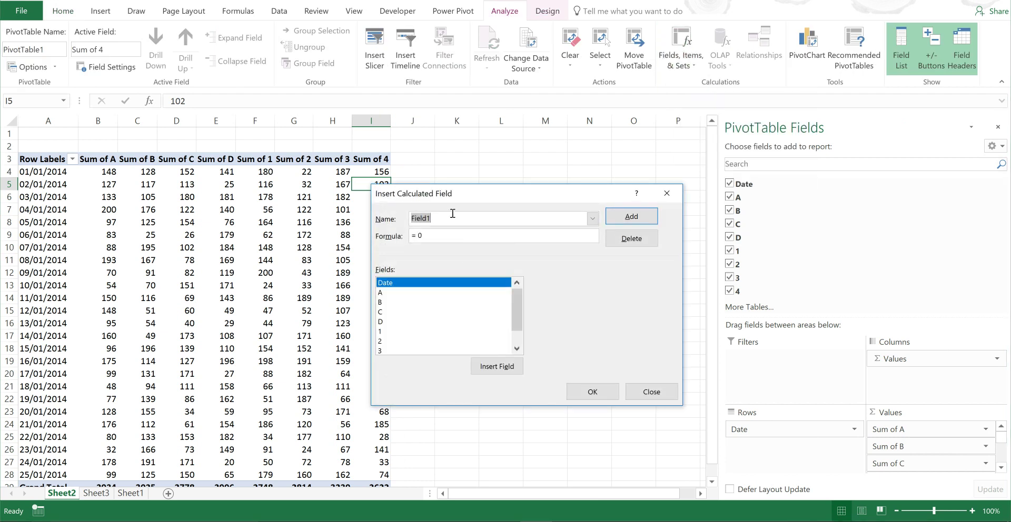
Step: Define calculated field 'Letters' as =A+B+C+D and add it to the PivotTable
key("BackSpace")
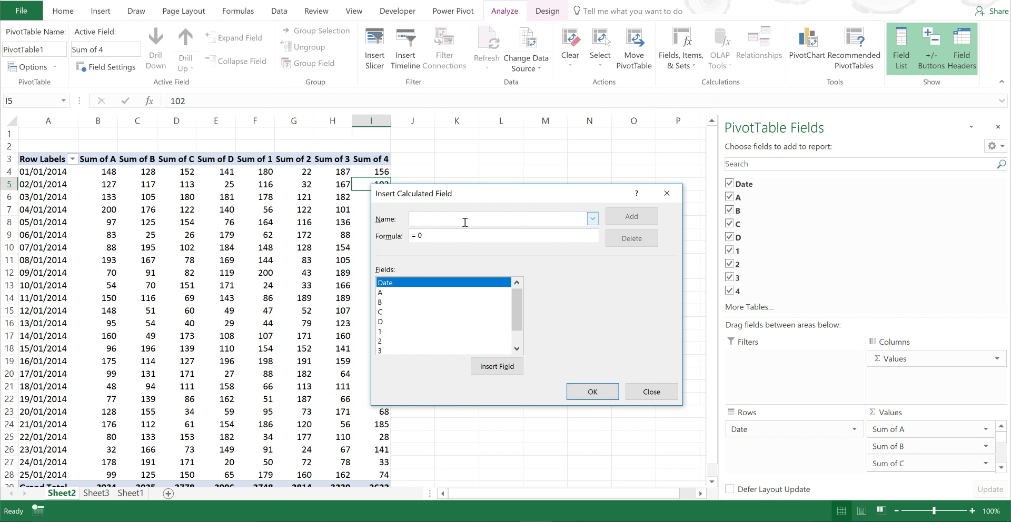
type("Letters")
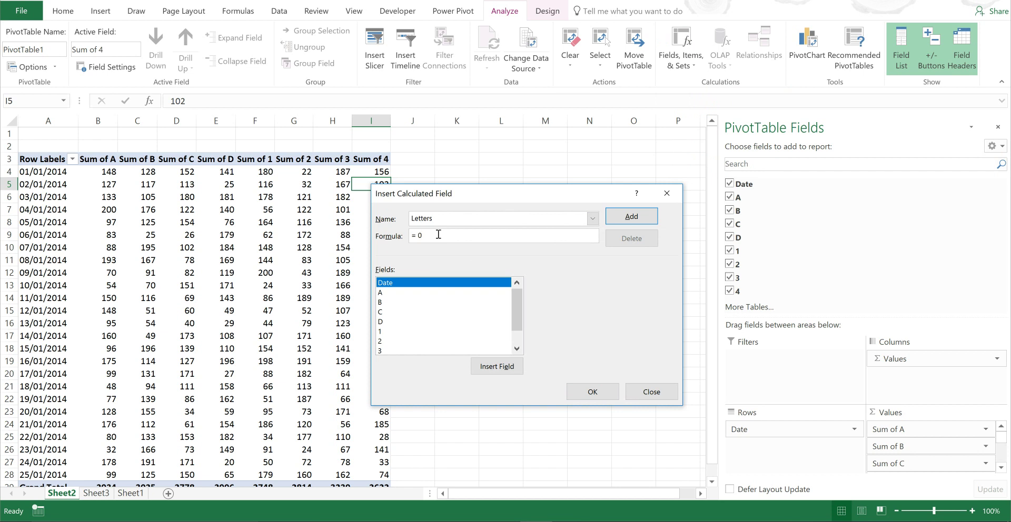
double_click(381, 293)
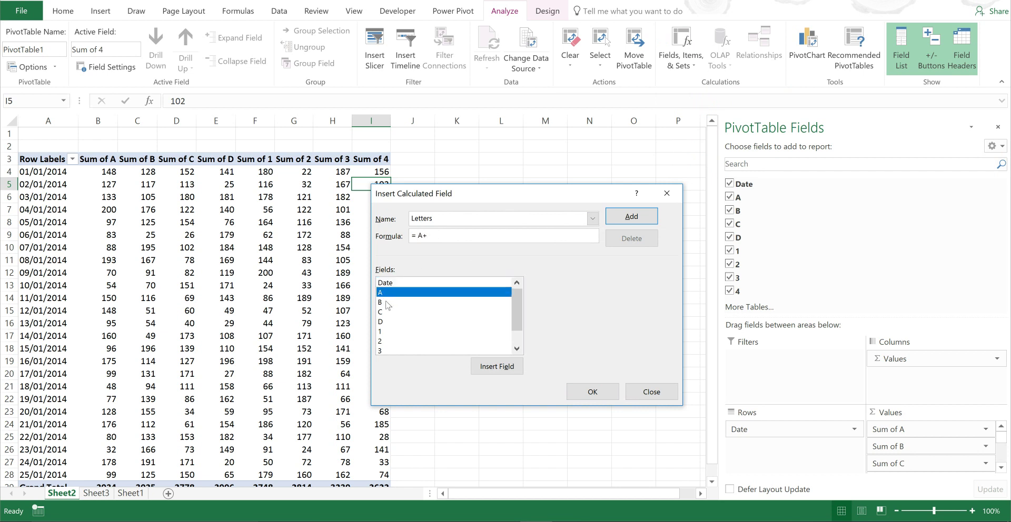
type("+")
double_click(382, 302)
type("+")
left_click(382, 314)
double_click(384, 315)
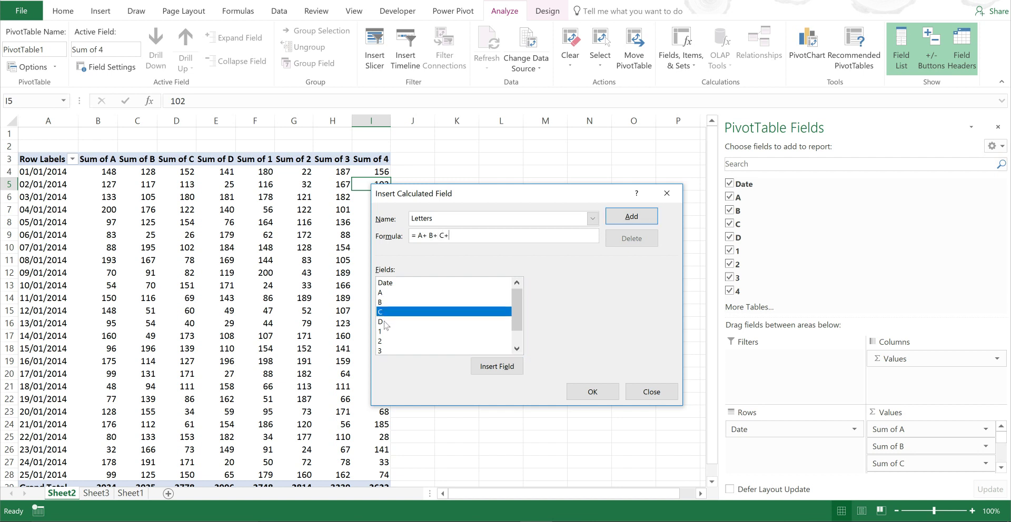
double_click(382, 322)
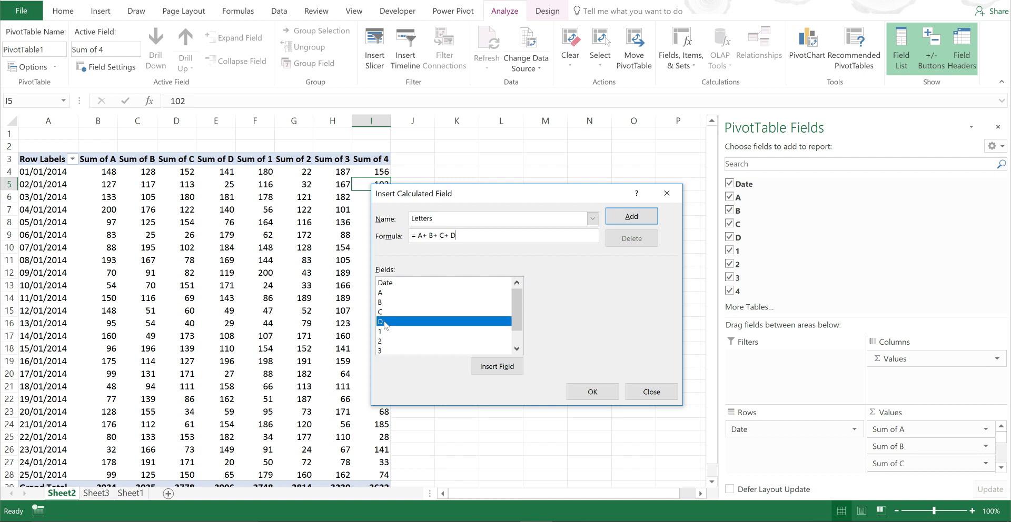
left_click(630, 217)
left_click(588, 390)
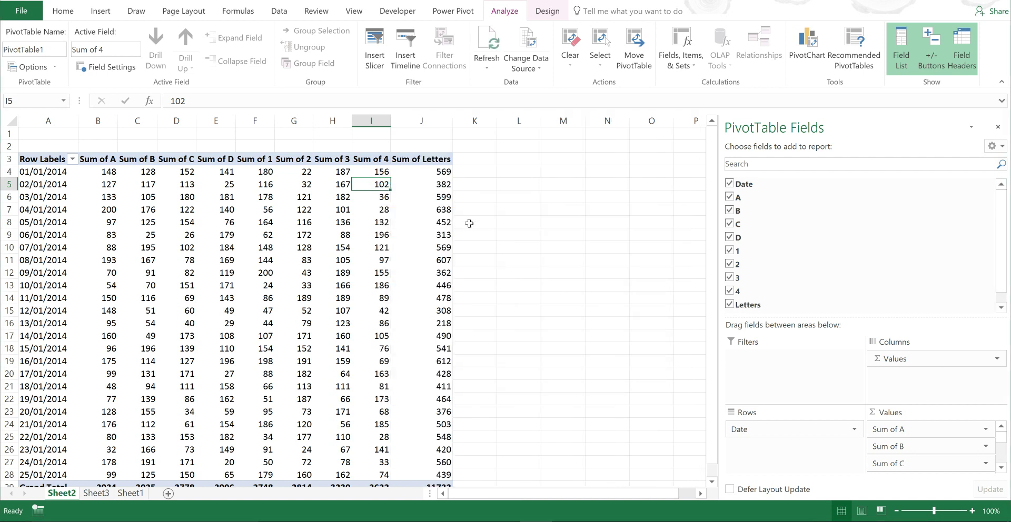
Step: Start another calculated field and name it 'Numbers'
left_click(432, 169)
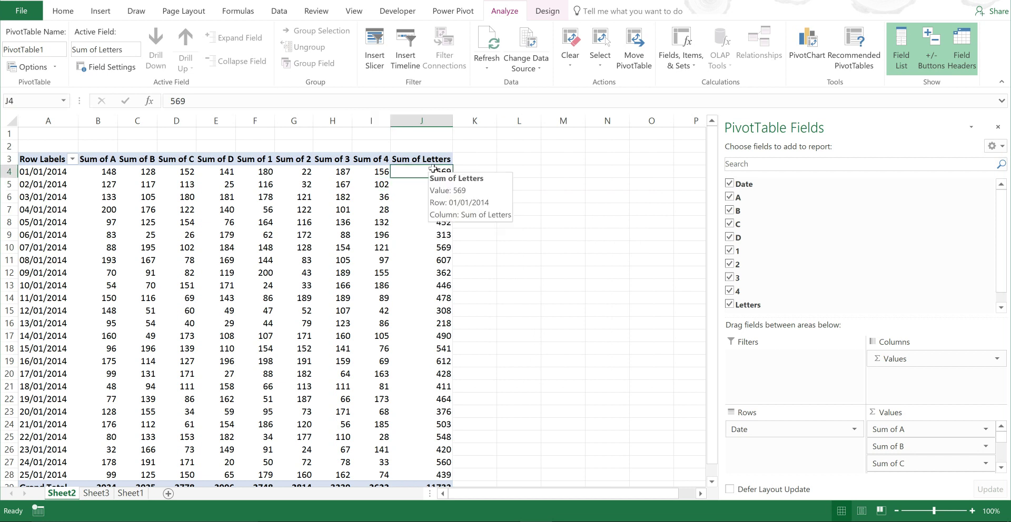
left_click(690, 56)
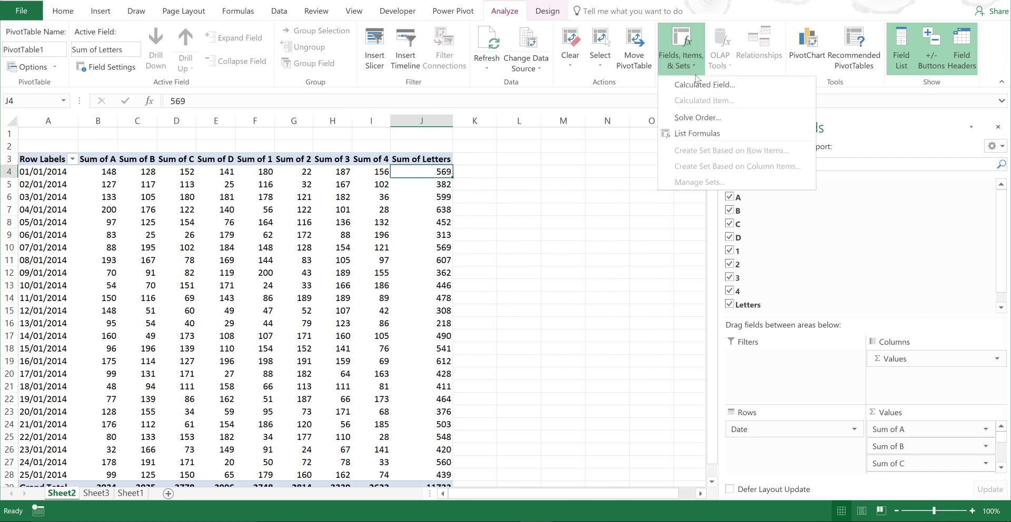
left_click(710, 84)
type("Numbers")
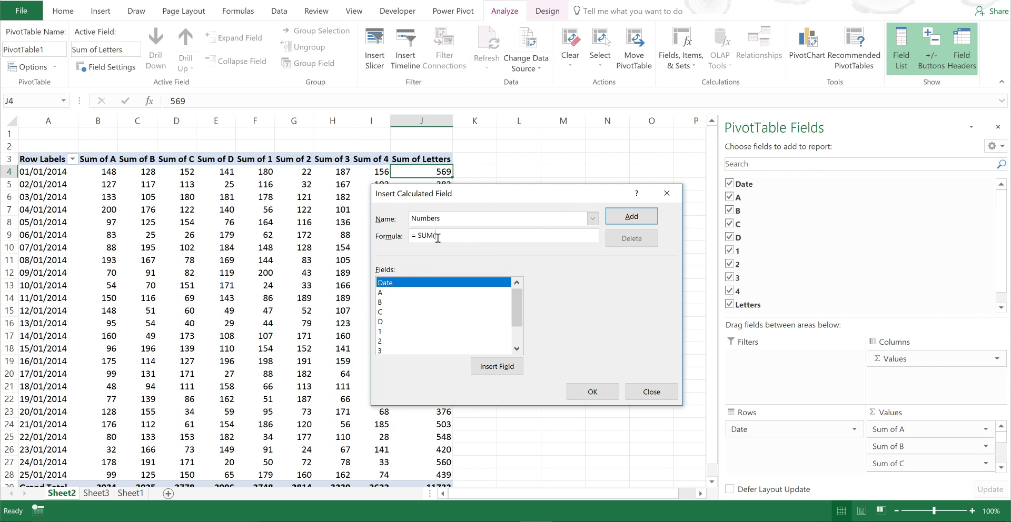
scroll(506, 303, "down", 1)
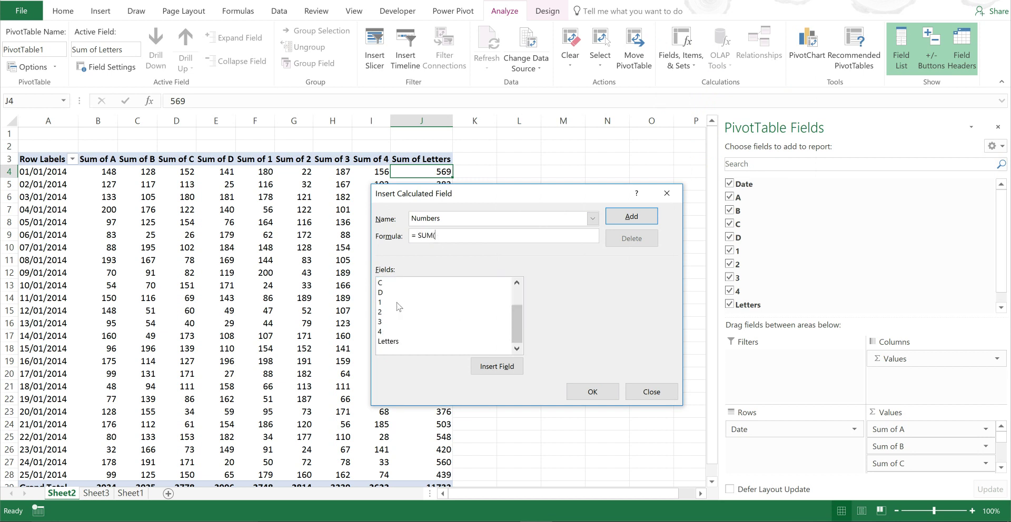
Step: Give Numbers the formula =SUM('1','2','3','4') and add it to the PivotTable
left_click(392, 305)
double_click(392, 304)
type(",")
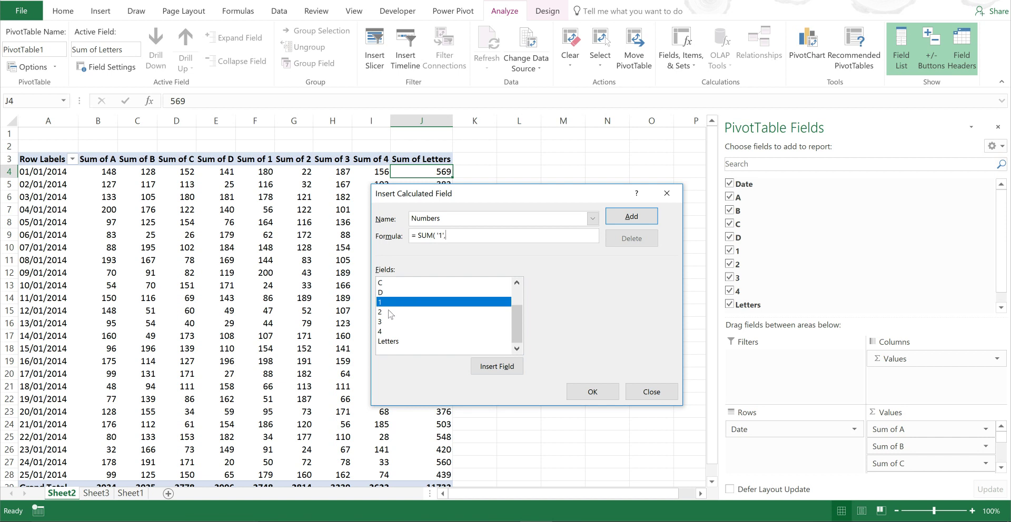
left_click(388, 312)
type(",")
double_click(384, 322)
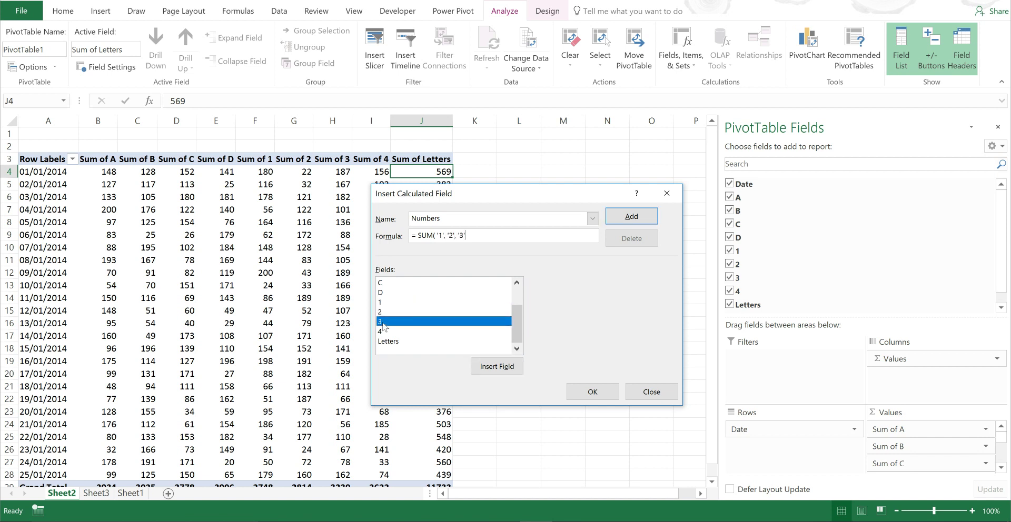
double_click(387, 332)
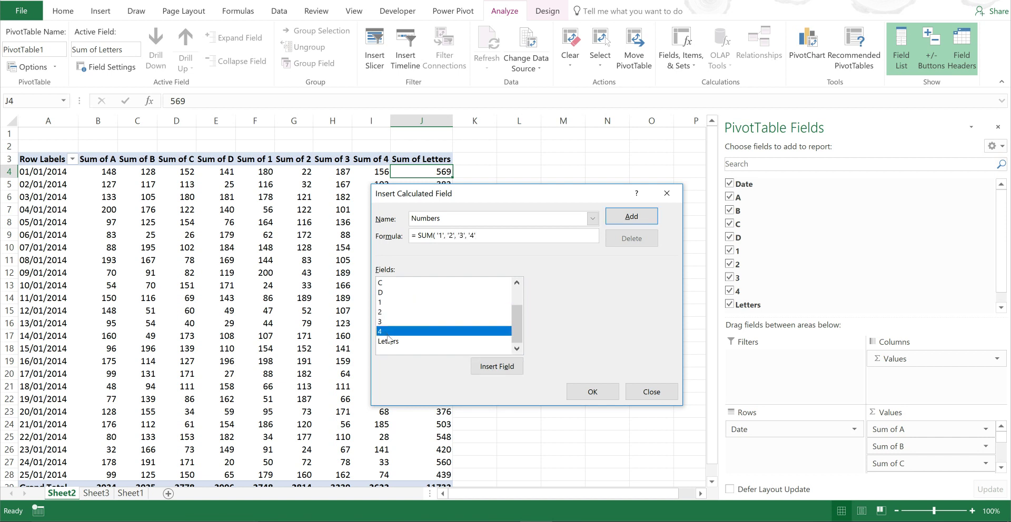
left_click(626, 218)
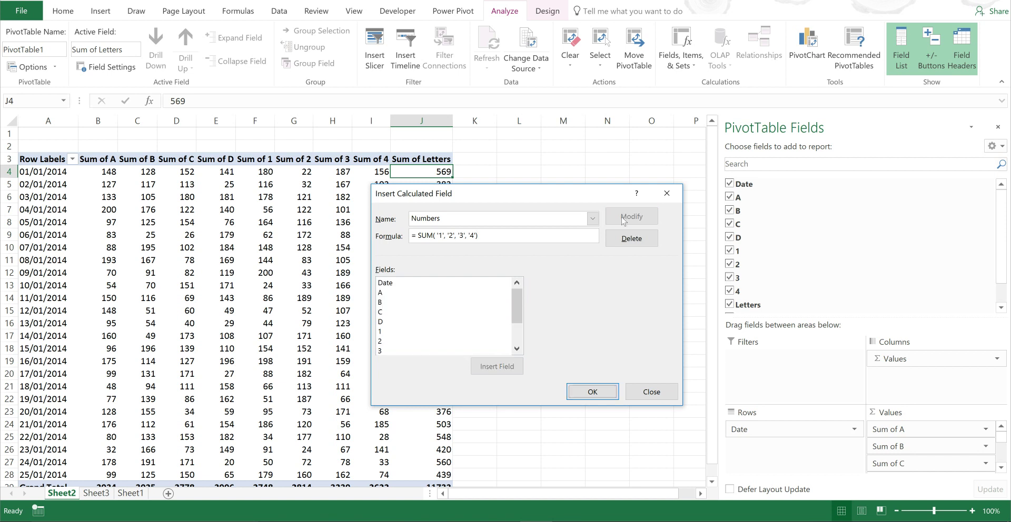
left_click(591, 389)
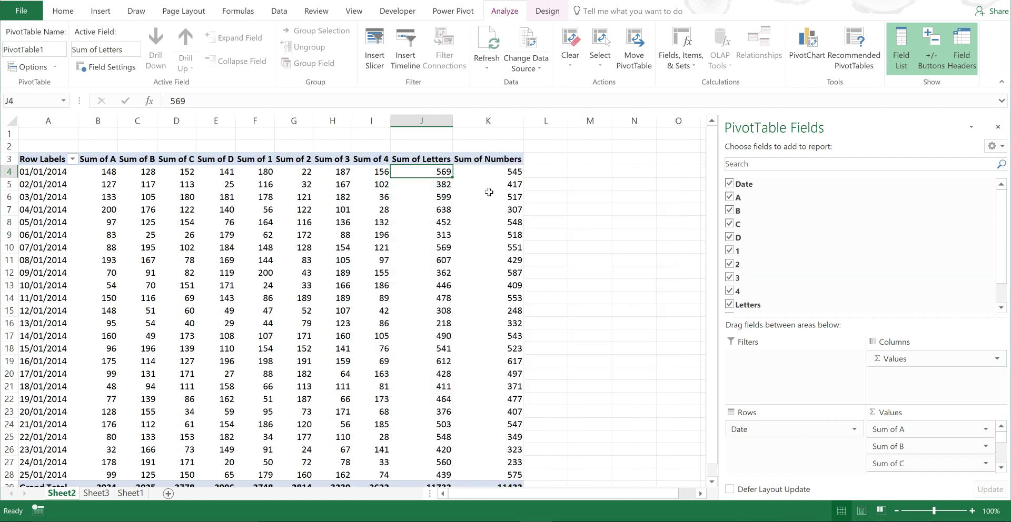
Step: Check the Sum of Numbers values, then switch to Sheet1's source data
left_click(489, 196)
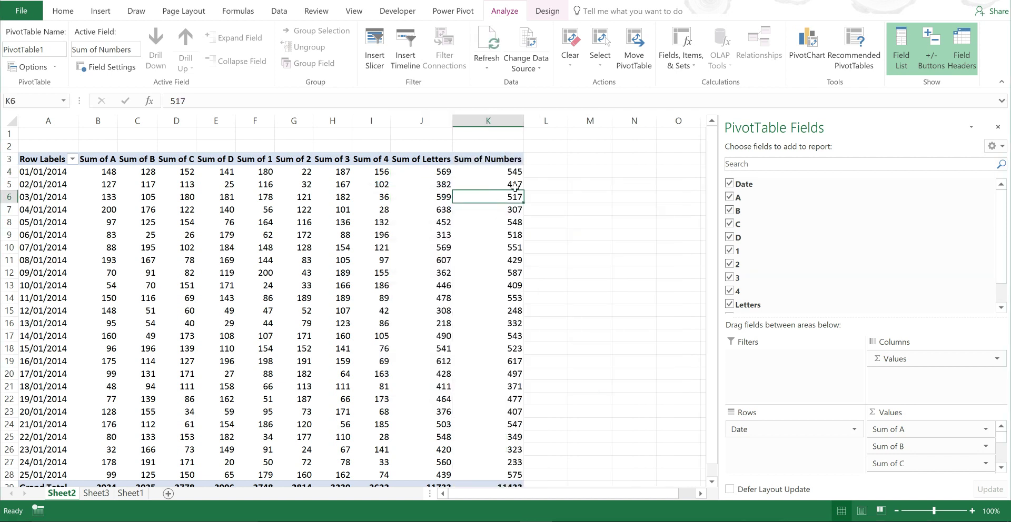
mouse_move(514, 186)
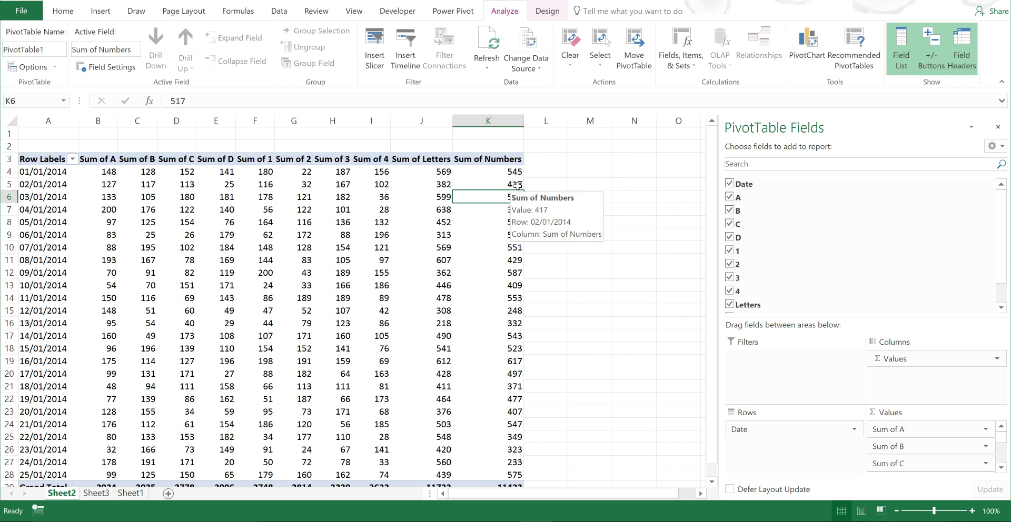
left_click(131, 493)
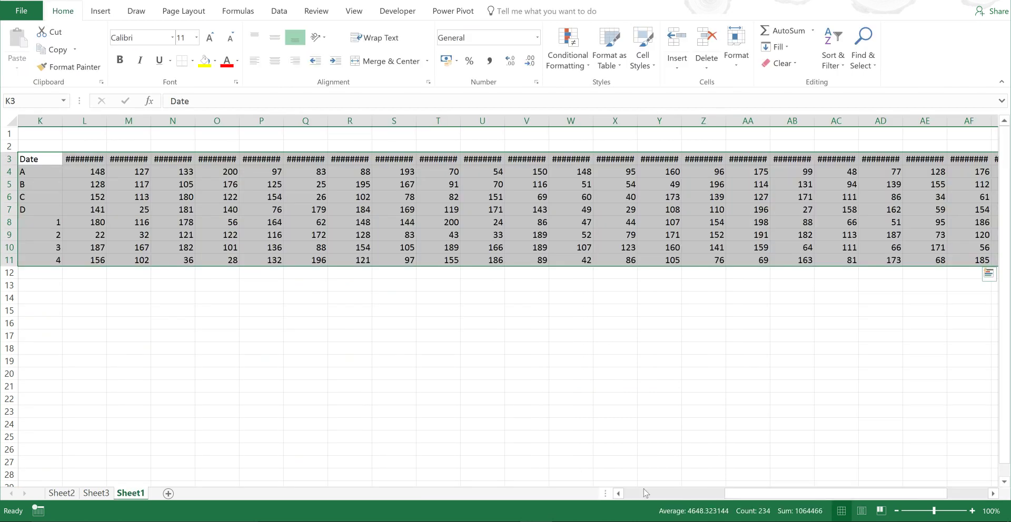
Step: Launch the PivotTable Wizard with Alt+D+P and choose Multiple consolidation ranges
left_click_drag(747, 495, 645, 495)
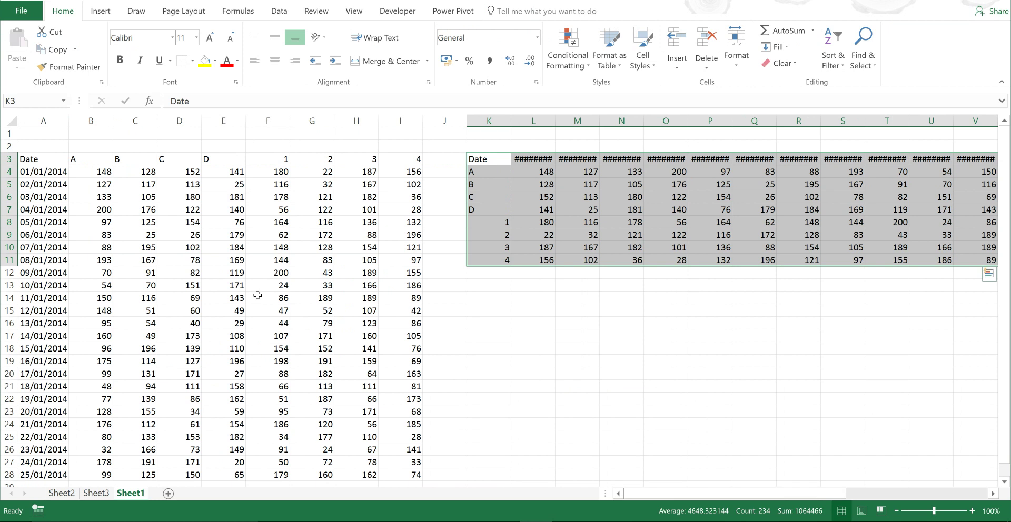
left_click(268, 298)
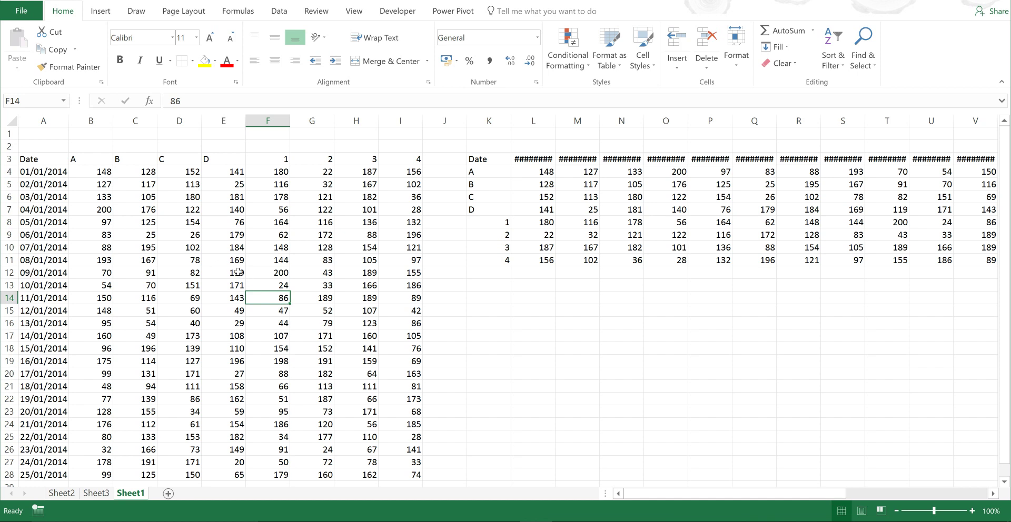
key("alt+d")
key("p")
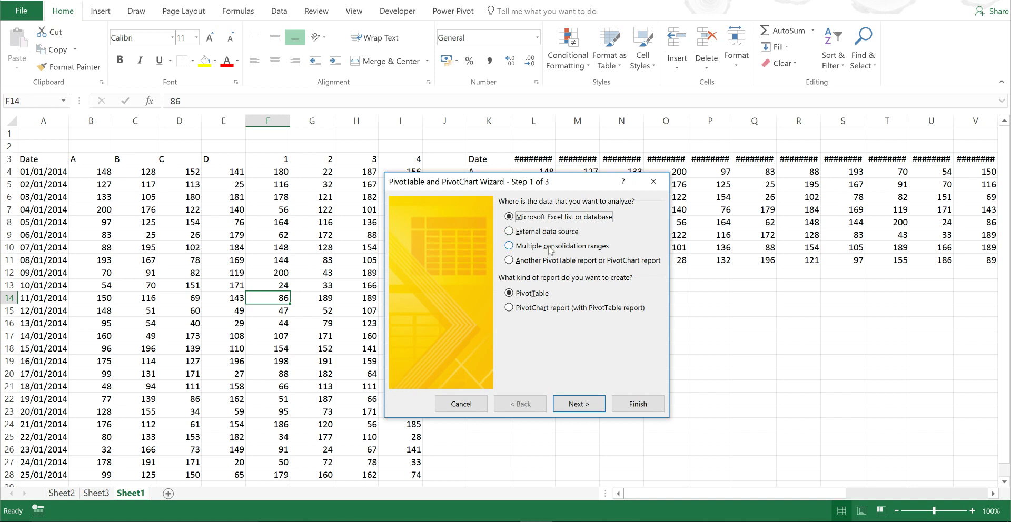
left_click(509, 246)
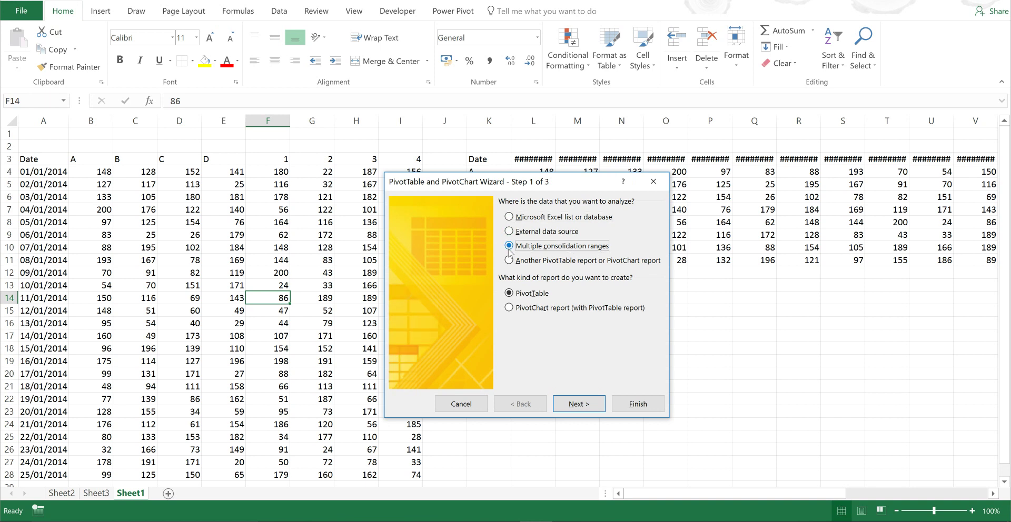
left_click(579, 404)
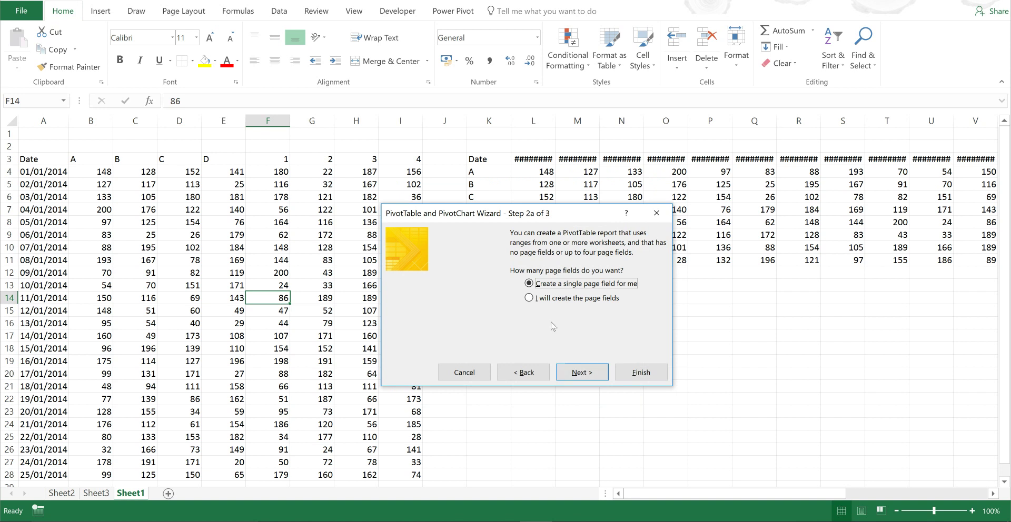
Step: Choose manual page fields, add range A3:I28, and finish the consolidation PivotTable
left_click(529, 298)
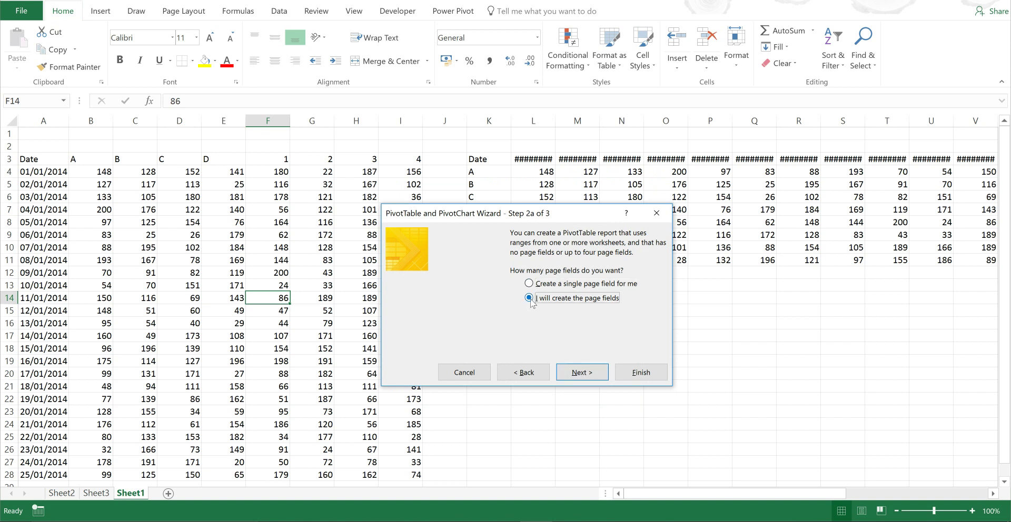
left_click(596, 373)
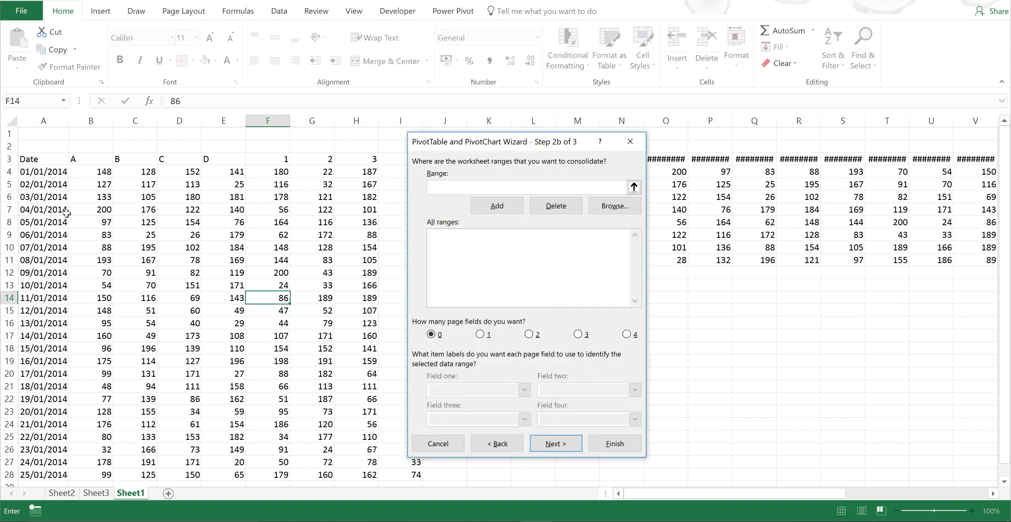
left_click_drag(52, 158, 396, 476)
left_click(570, 445)
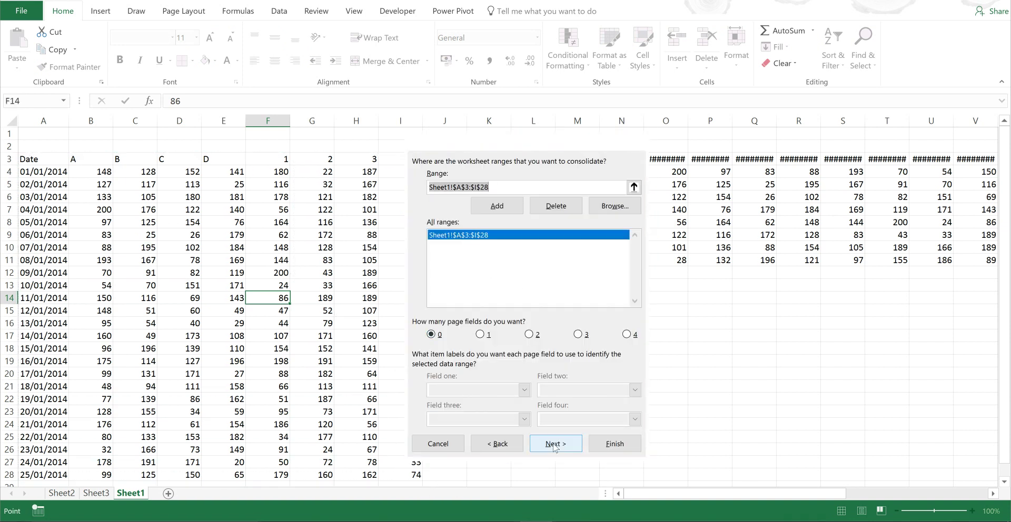
left_click(666, 369)
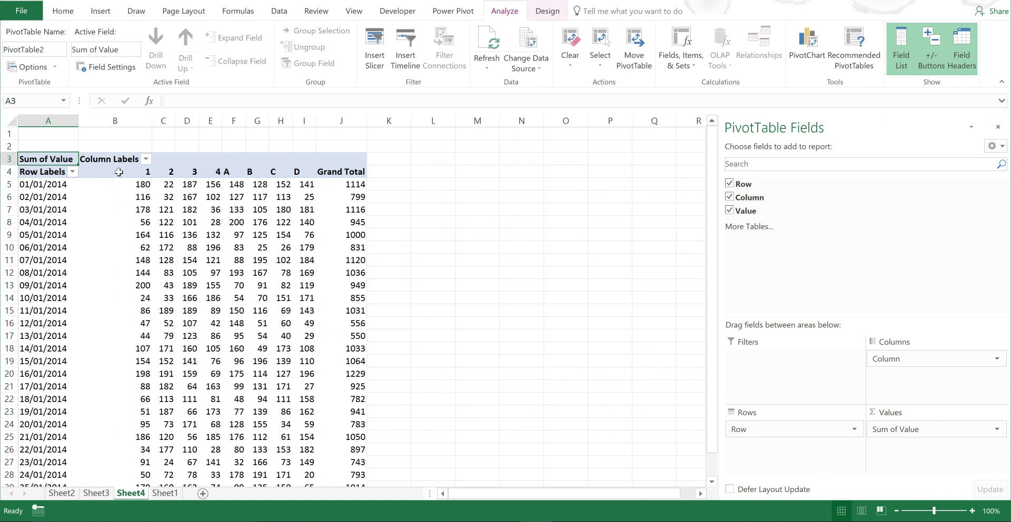
Step: Group columns 1–4 and rename the group from Group1 to 'Numbers'
left_click_drag(113, 163, 210, 165)
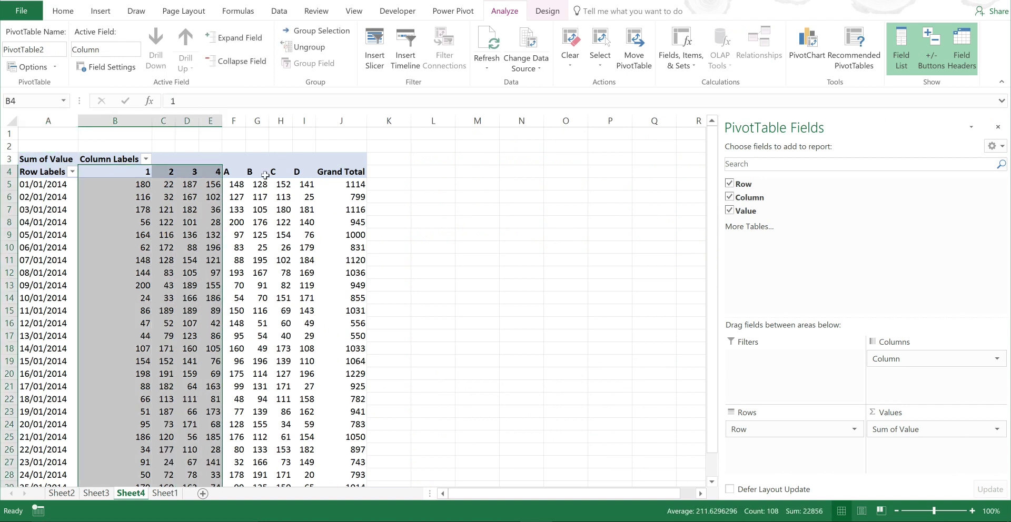
left_click(319, 31)
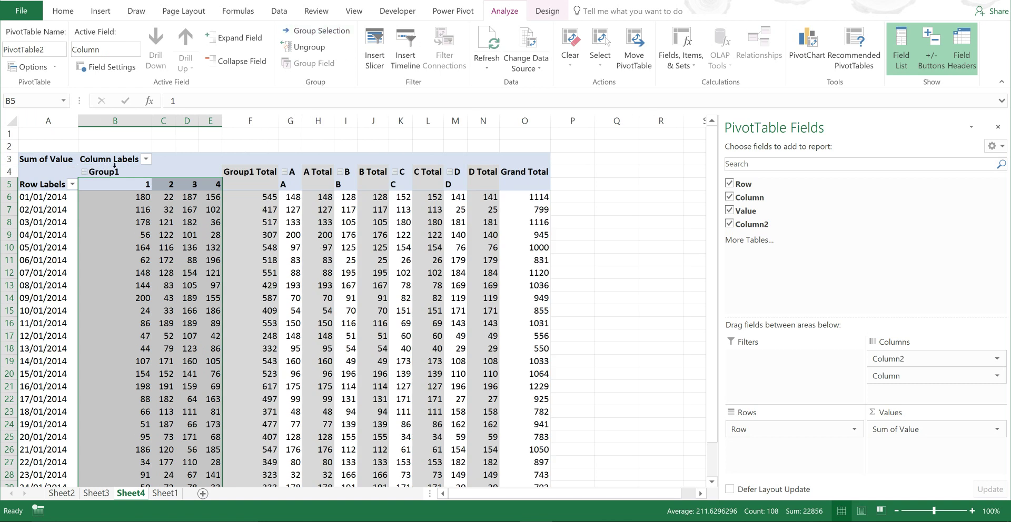
left_click_drag(203, 101, 164, 101)
key("BackSpace")
type("Numbers")
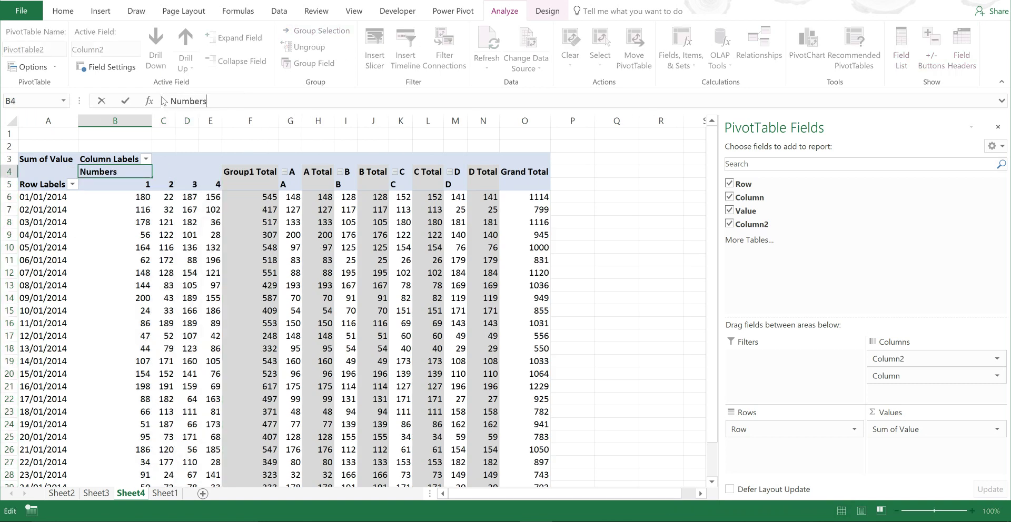
key("Return")
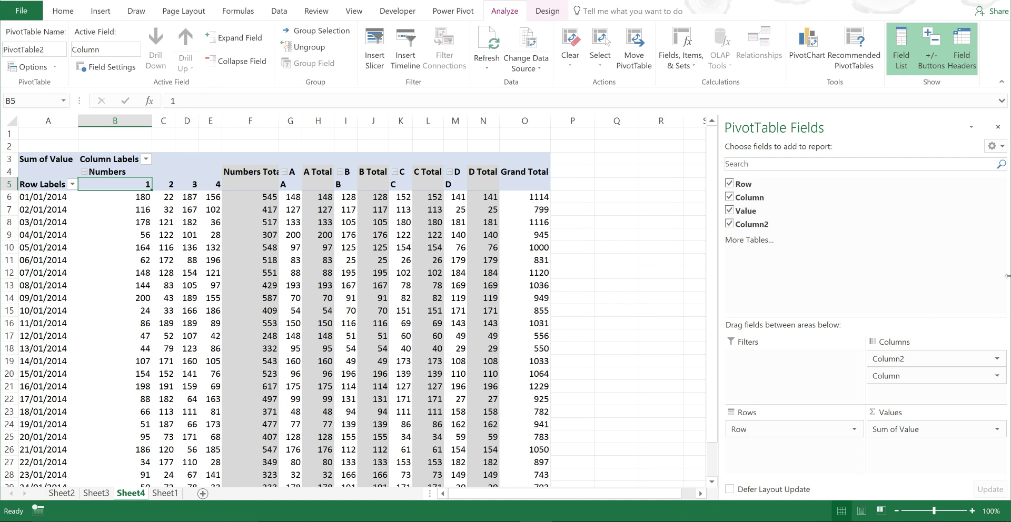
Step: Remove the Column2, Column and Row fields, leaving the 23156 Sum of Value total
left_click_drag(902, 274, 902, 275)
left_click_drag(895, 359, 875, 274)
left_click_drag(785, 430, 812, 267)
left_click(41, 175)
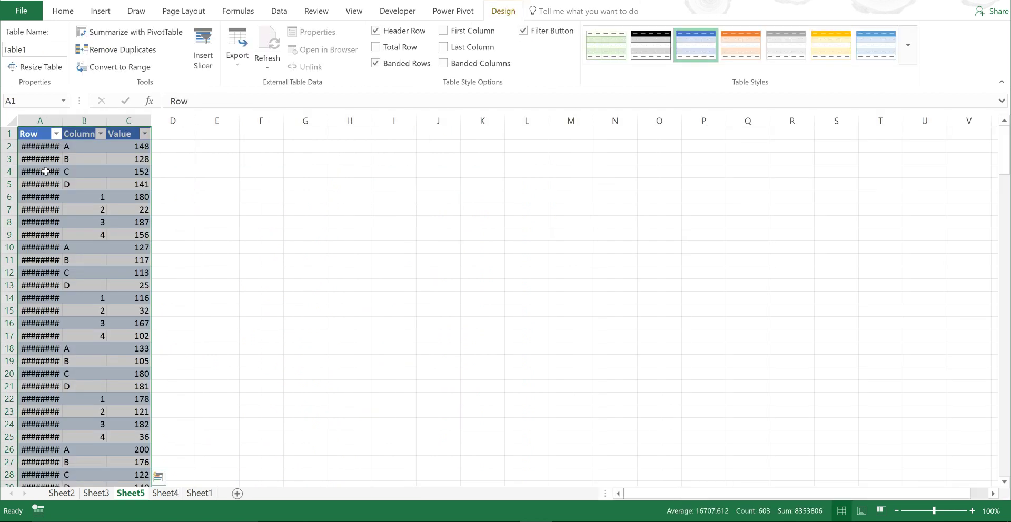
Step: Autofit column A so Table1's dates show, then summarize Table1 with a new PivotTable
double_click(64, 121)
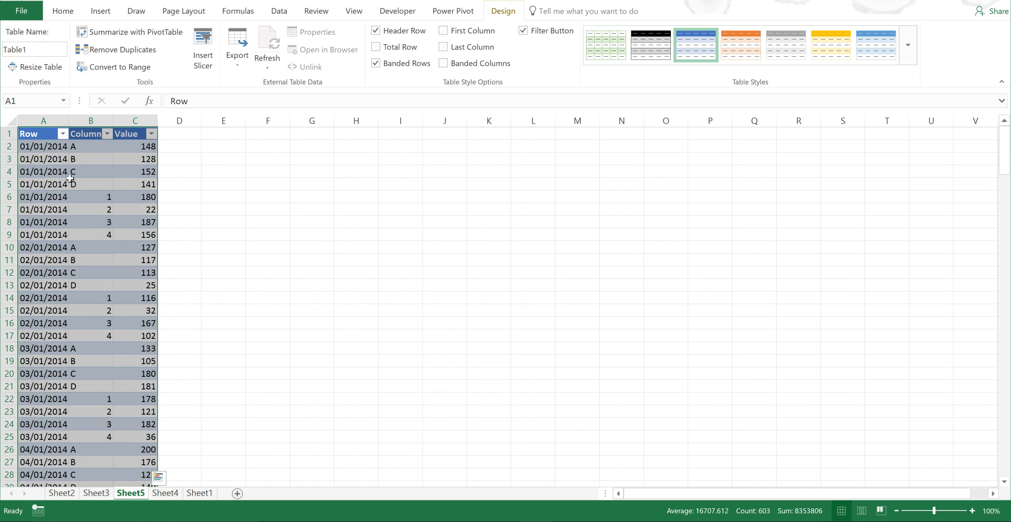
left_click(46, 149)
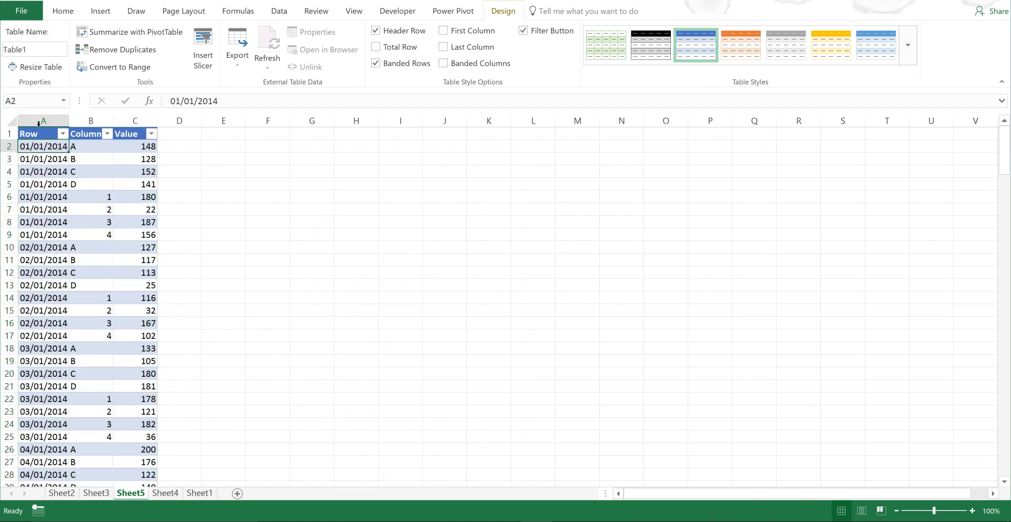
left_click(83, 146)
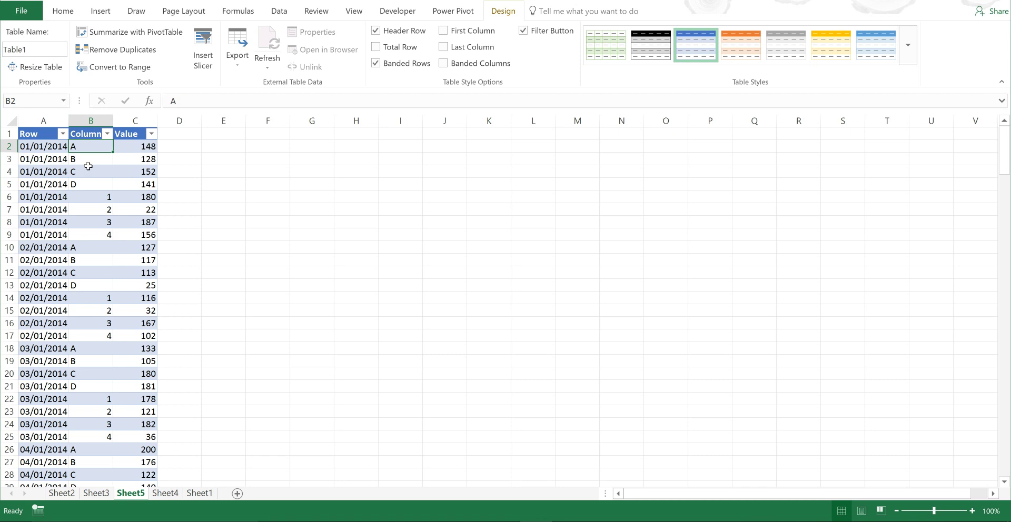
left_click(125, 151)
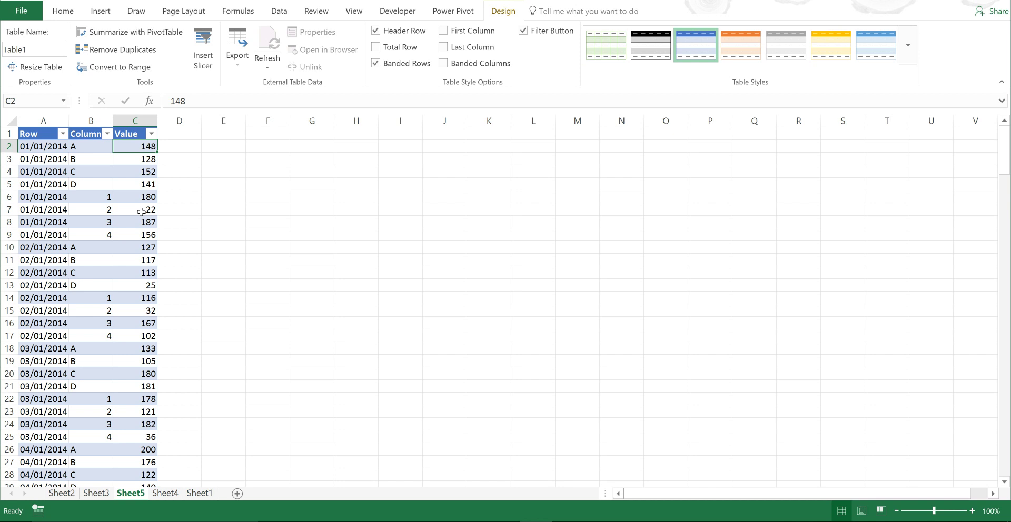
left_click(142, 34)
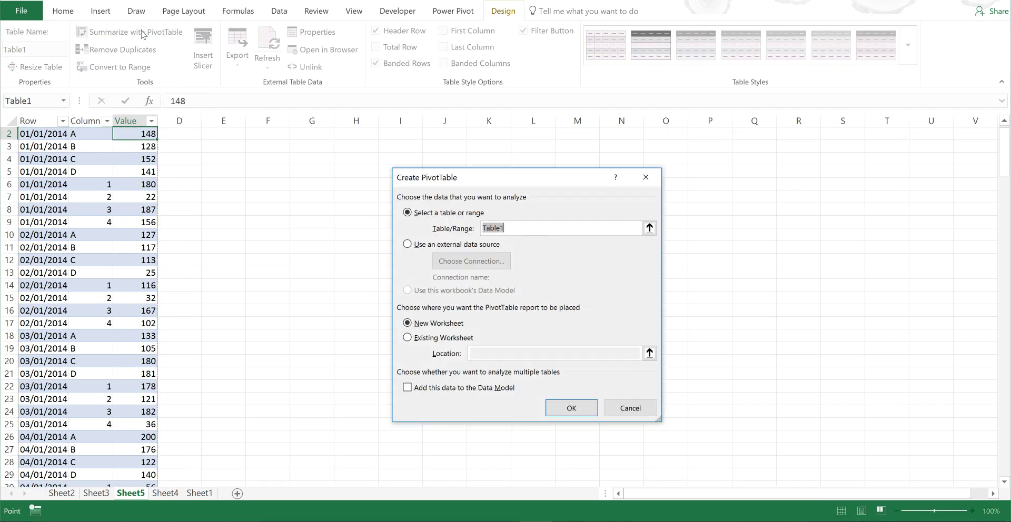
Step: Place a PivotTable from Table1 on a new sheet, summing Value by Row and Column
left_click(568, 410)
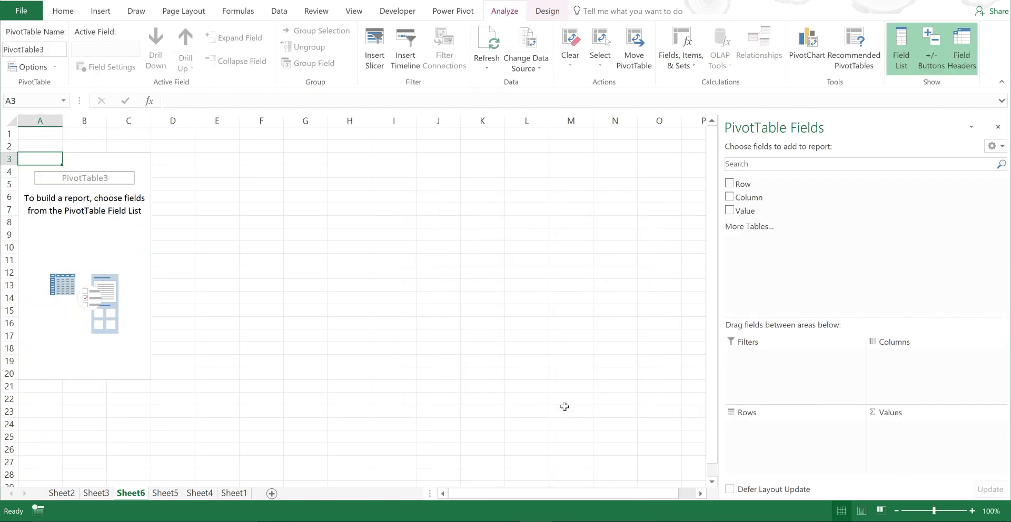
left_click_drag(757, 185, 927, 364)
left_click_drag(759, 210, 930, 451)
Step: Group pivot column items 1–4 together as Group1
left_click_drag(111, 166, 210, 166)
left_click(322, 31)
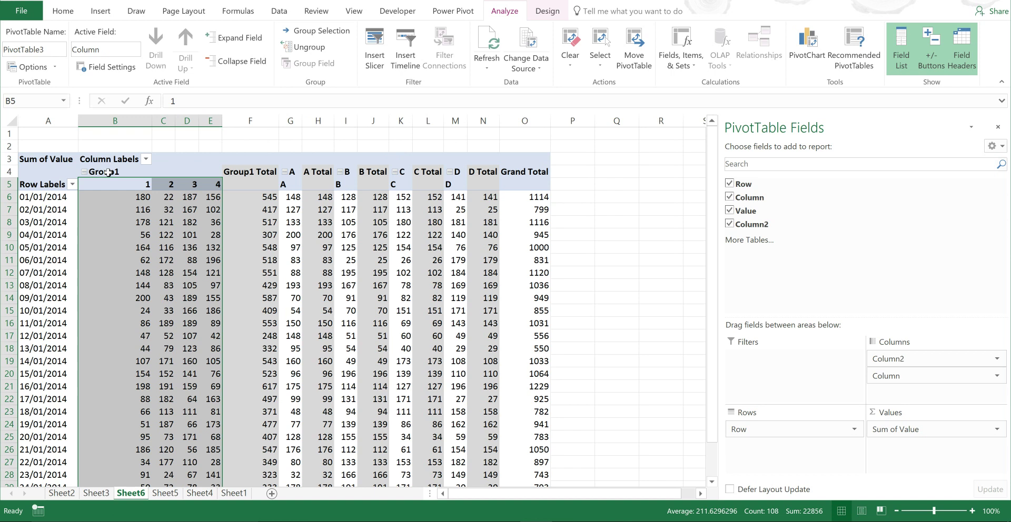
left_click(598, 338)
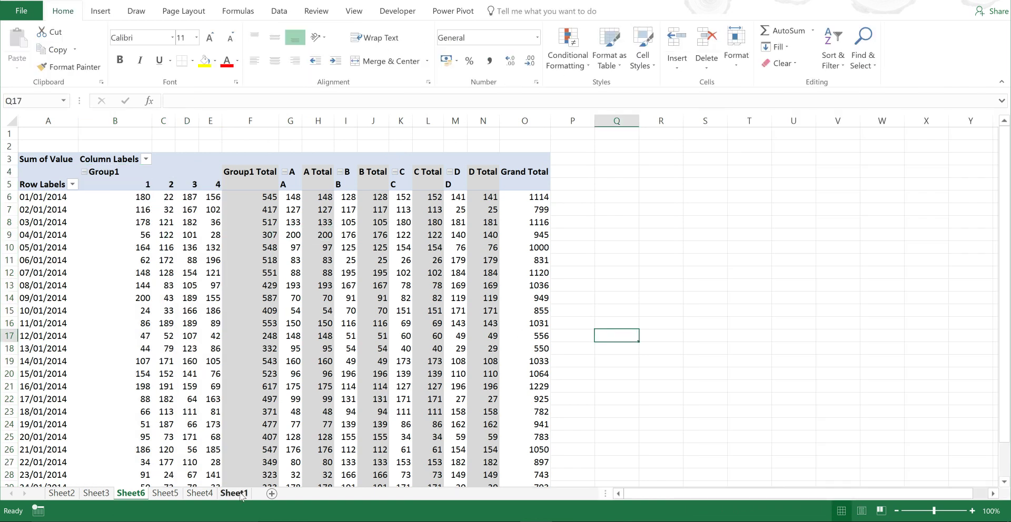
Step: Convert Sheet1's Date, A–D and 1–4 data into table Table2 and load it into Power Query
left_click(234, 493)
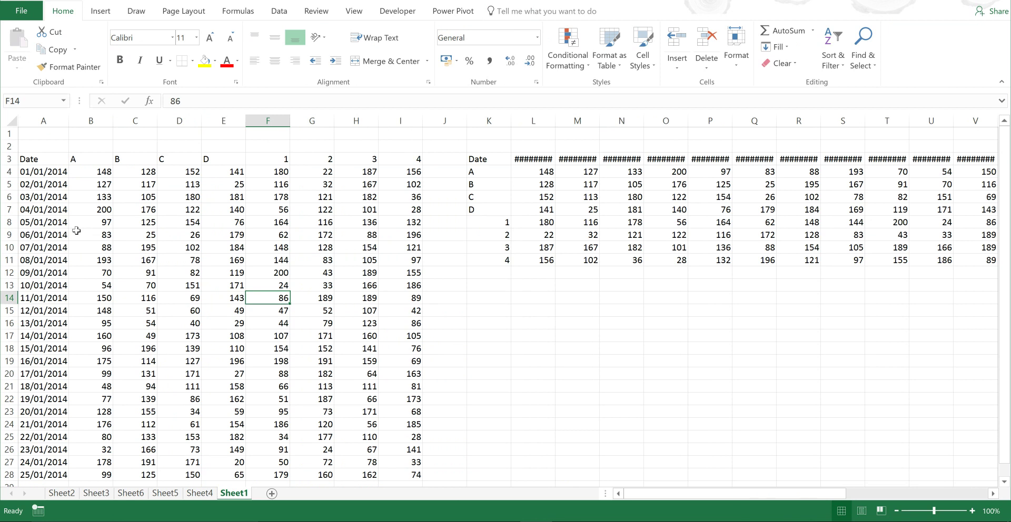
key("ctrl+a")
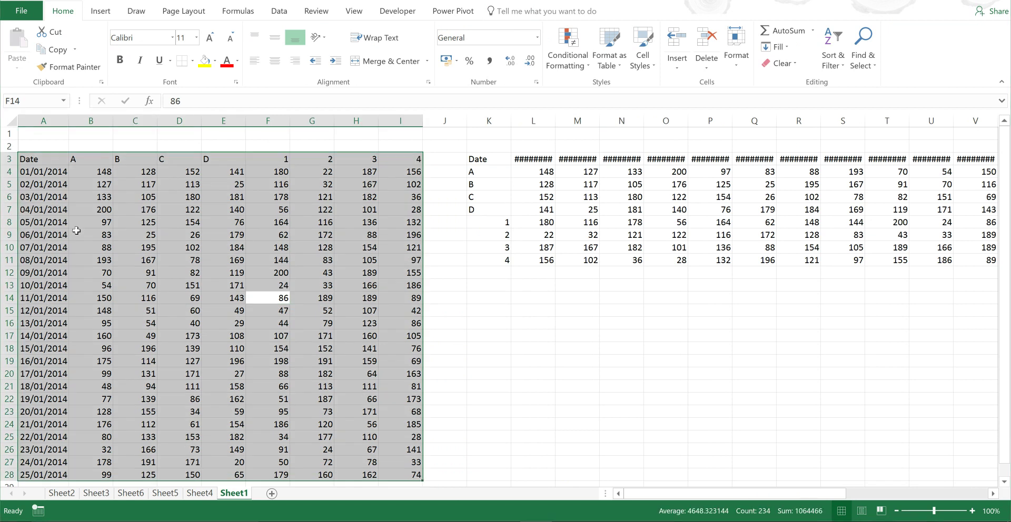
key("ctrl+t")
left_click(516, 329)
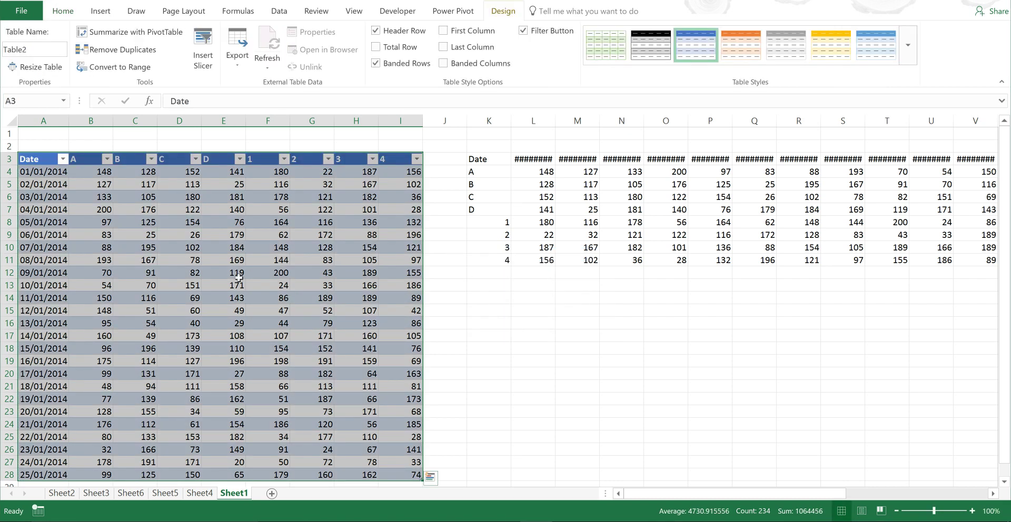
left_click(284, 12)
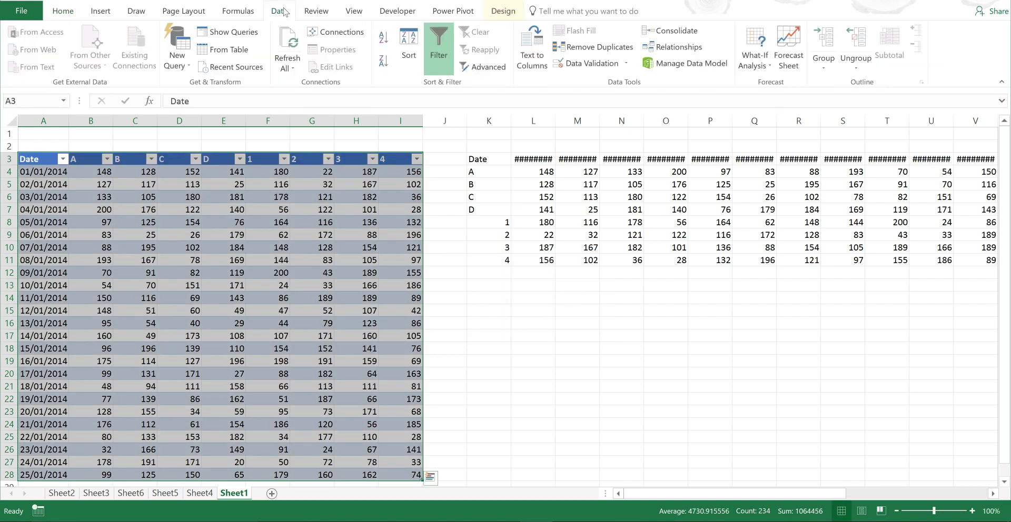
left_click(236, 48)
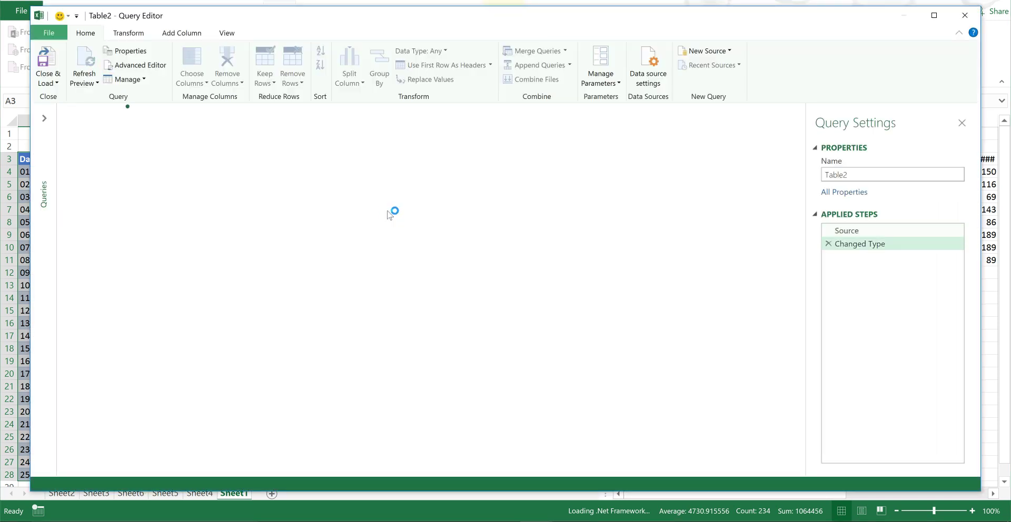
Step: Unpivot only the selected columns A through 4 into Attribute and Value rows
left_click(192, 121)
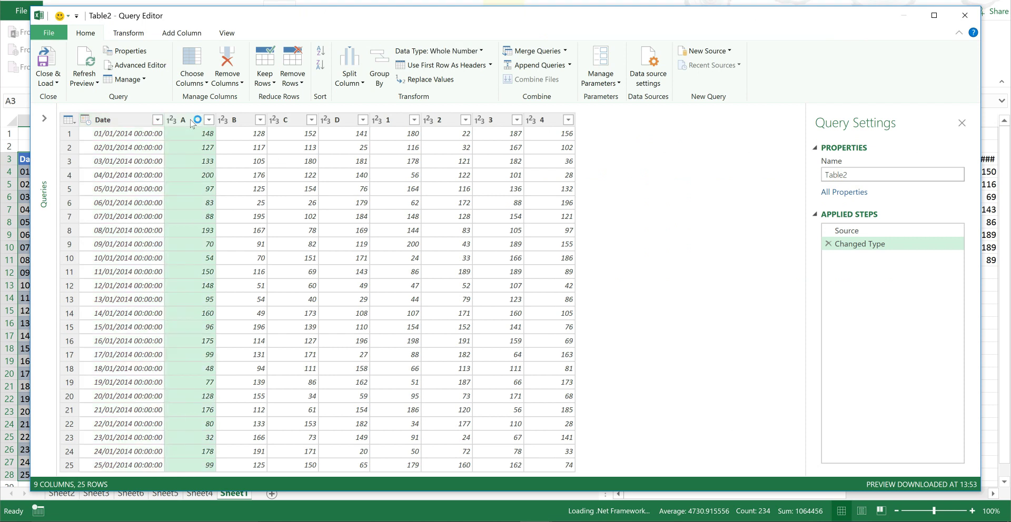
left_click(542, 127, "shift")
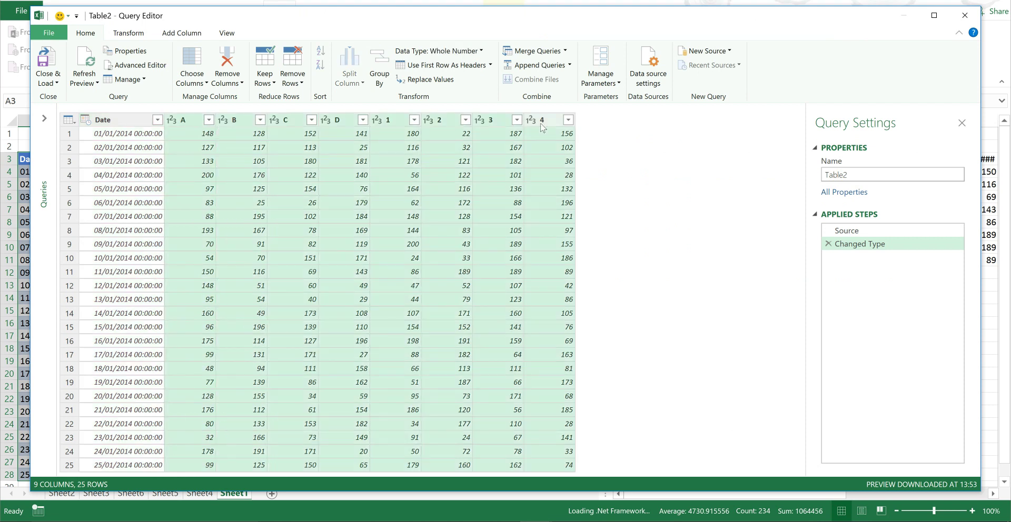
left_click(135, 33)
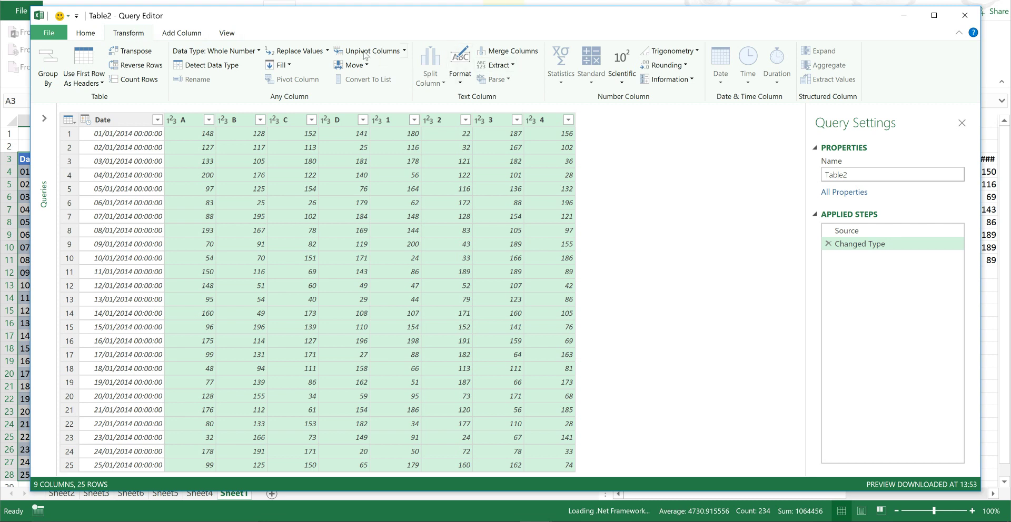
left_click(403, 52)
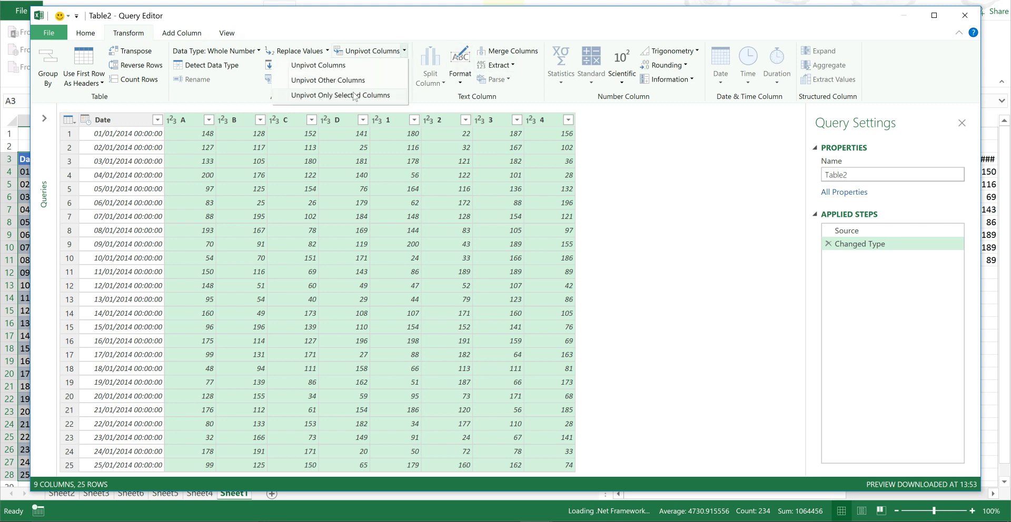
left_click(379, 96)
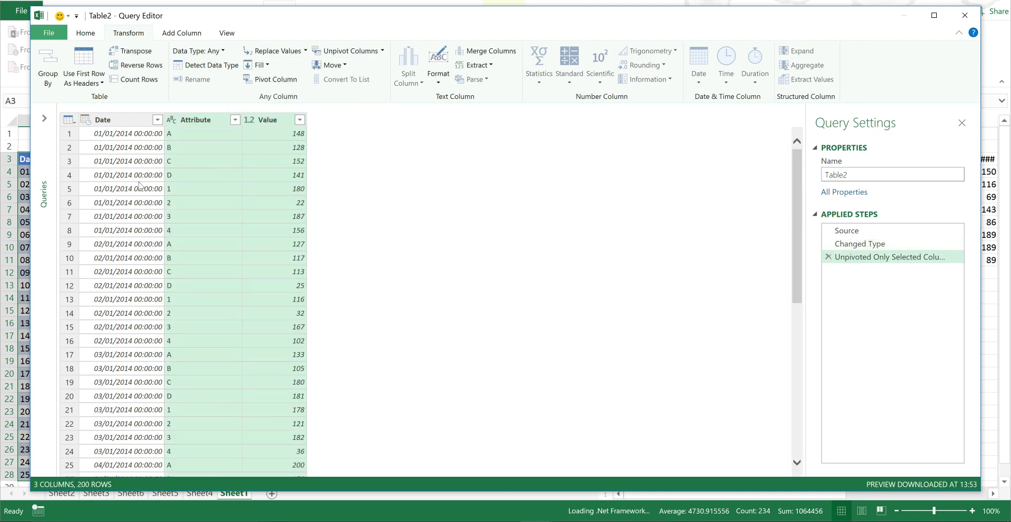
Step: Close and load the 200-row unpivoted query to a new sheet
left_click(126, 121)
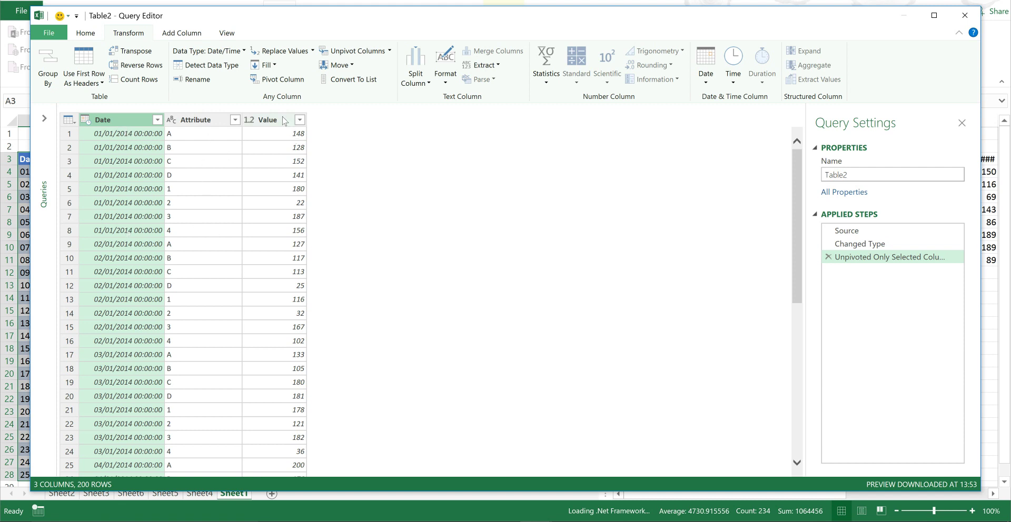
left_click(86, 34)
left_click(47, 57)
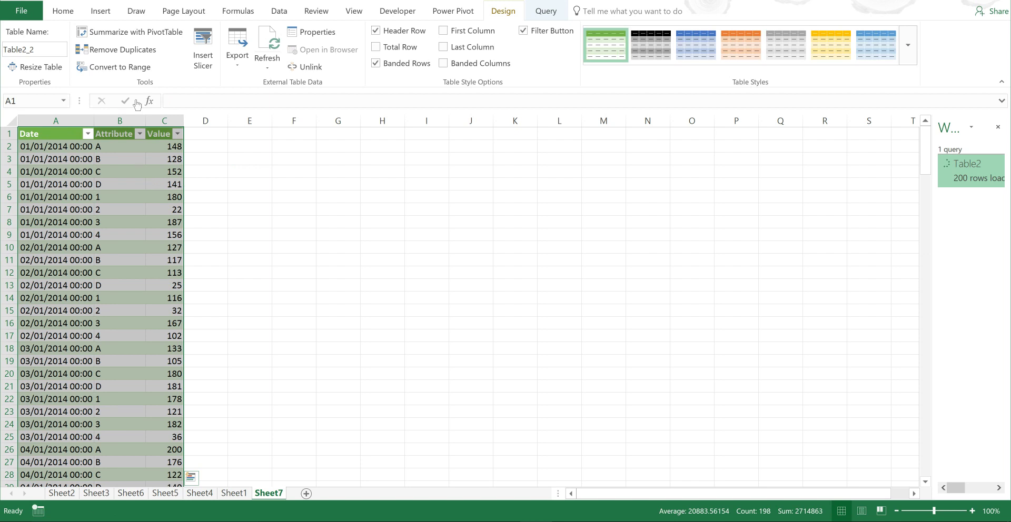
Step: Create a PivotTable on a new sheet from Table2_2 summing Value by Date rows and Attribute columns
left_click(150, 36)
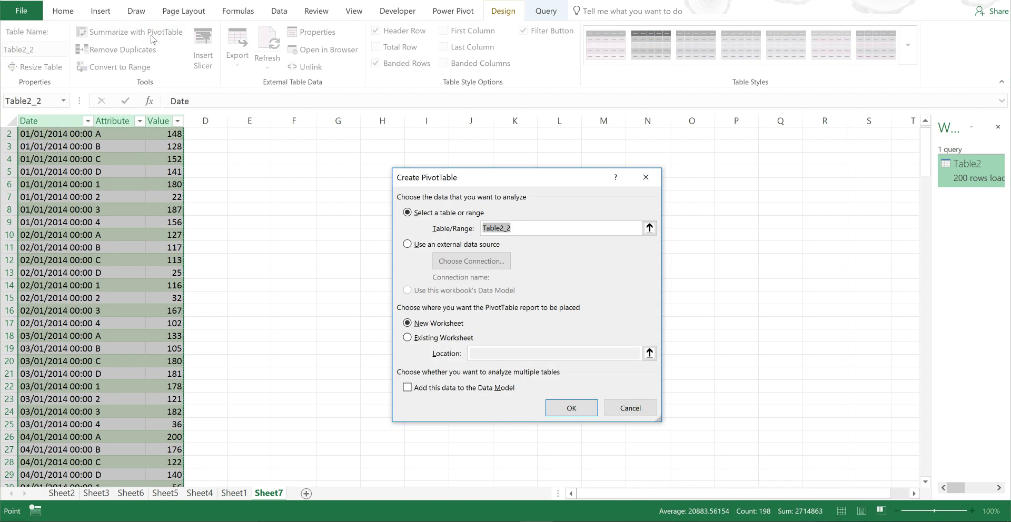
left_click(583, 408)
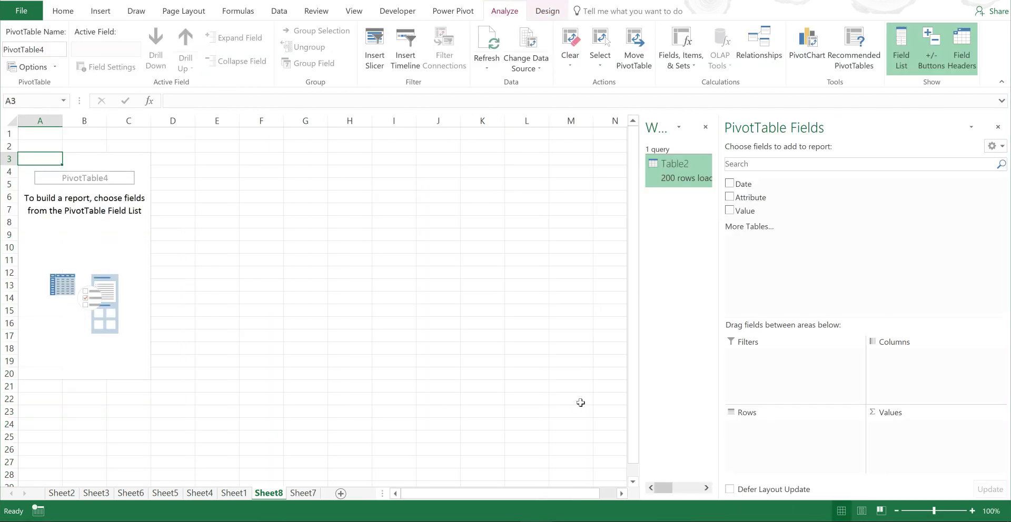
left_click(706, 127)
left_click_drag(742, 184, 908, 371)
left_click_drag(745, 210, 910, 436)
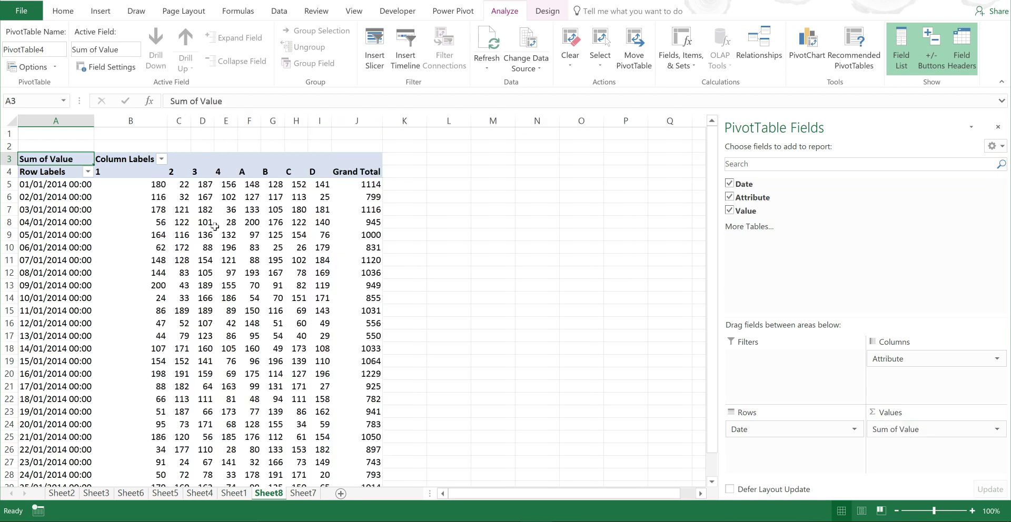
Step: Group pivot items 1–4 and rename the group to Numbers
left_click_drag(139, 164, 218, 165)
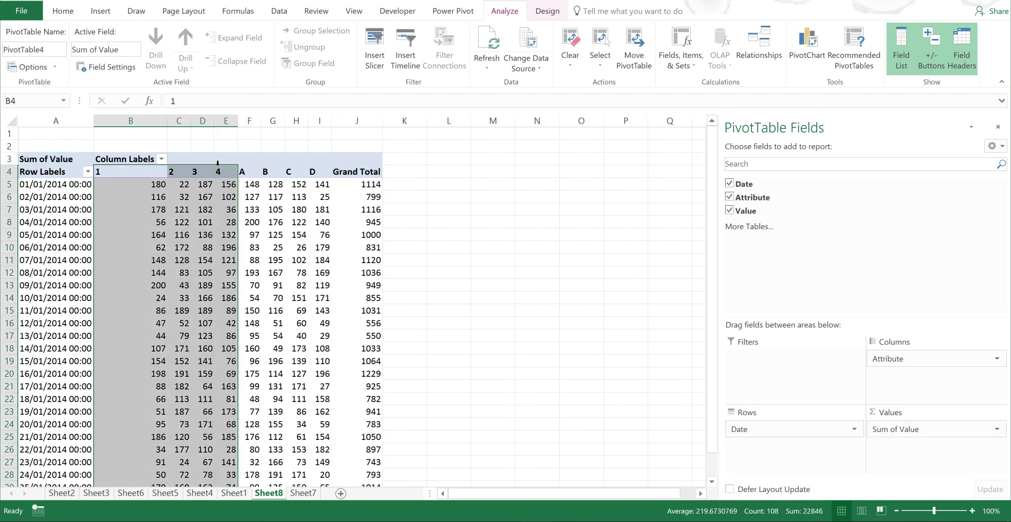
left_click(316, 30)
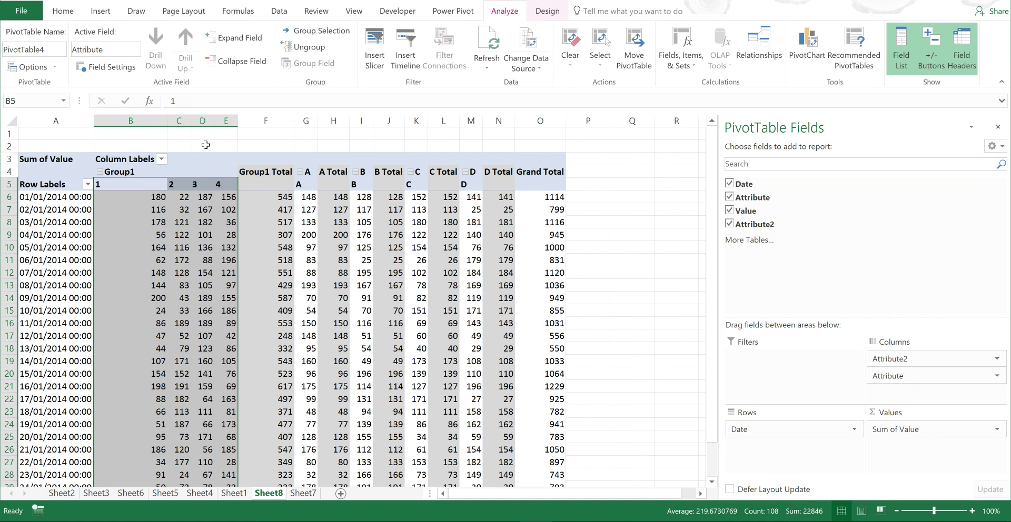
left_click(132, 172)
left_click_drag(207, 103, 168, 104)
type("Numbers")
key("Return")
Step: Group pivot items A–D and rename the new group to Letters
left_click_drag(305, 176, 466, 178)
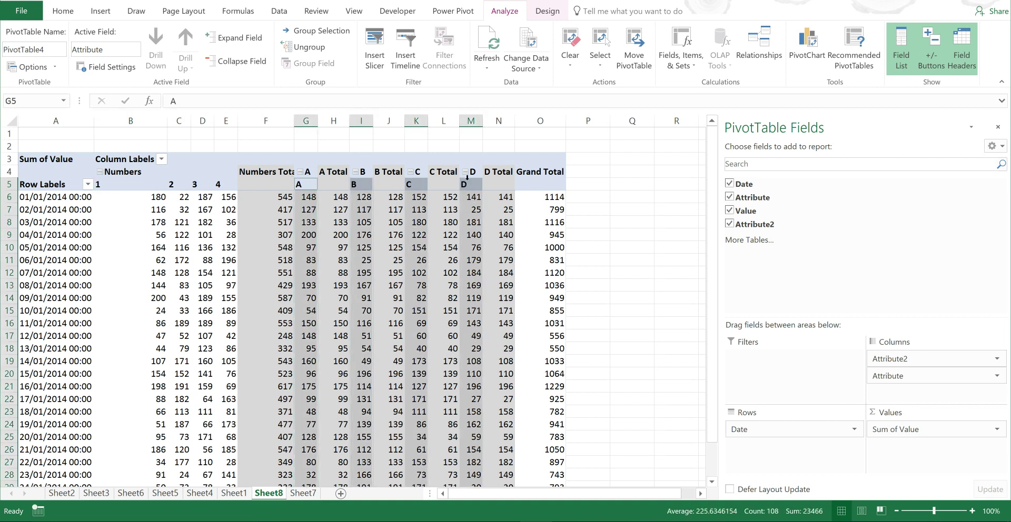
left_click(316, 30)
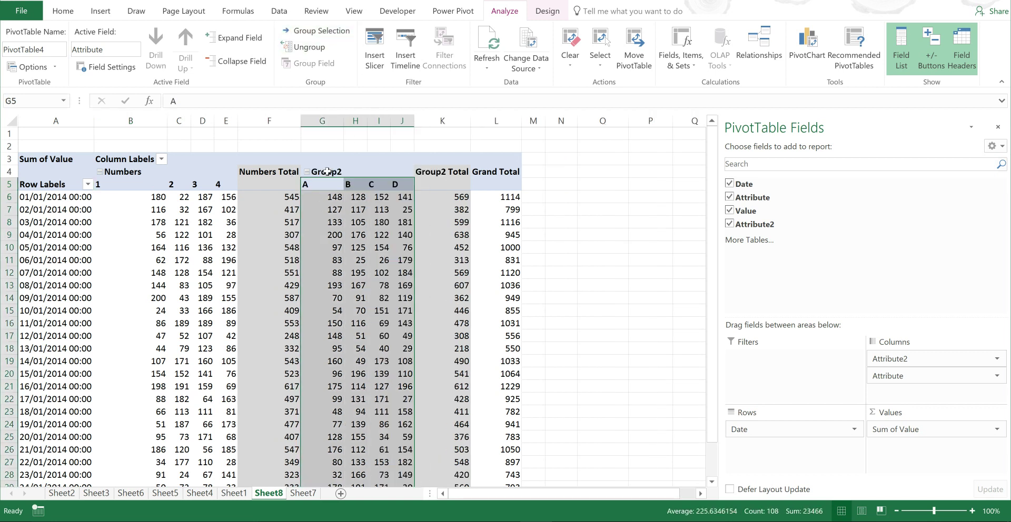
left_click(327, 172)
left_click_drag(202, 96, 166, 100)
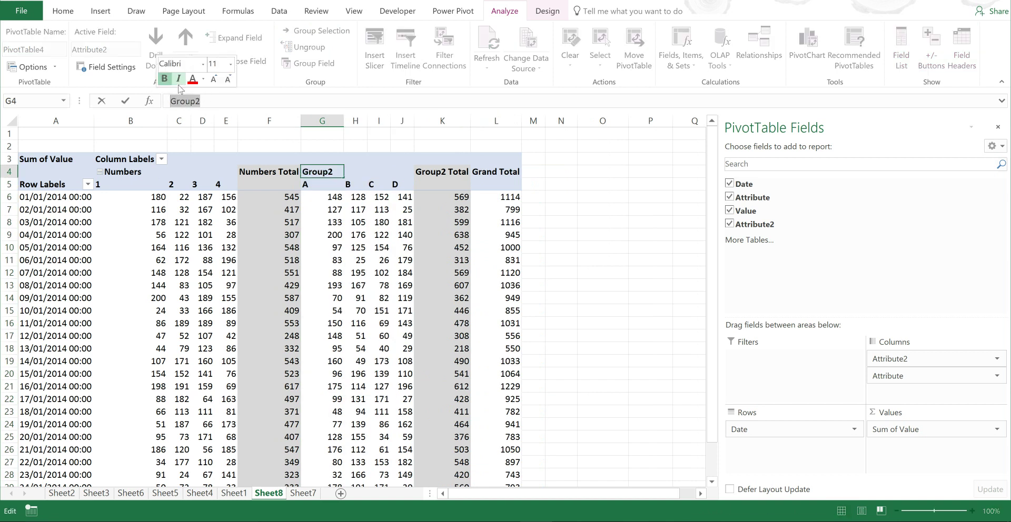
key("BackSpace")
type("Letters")
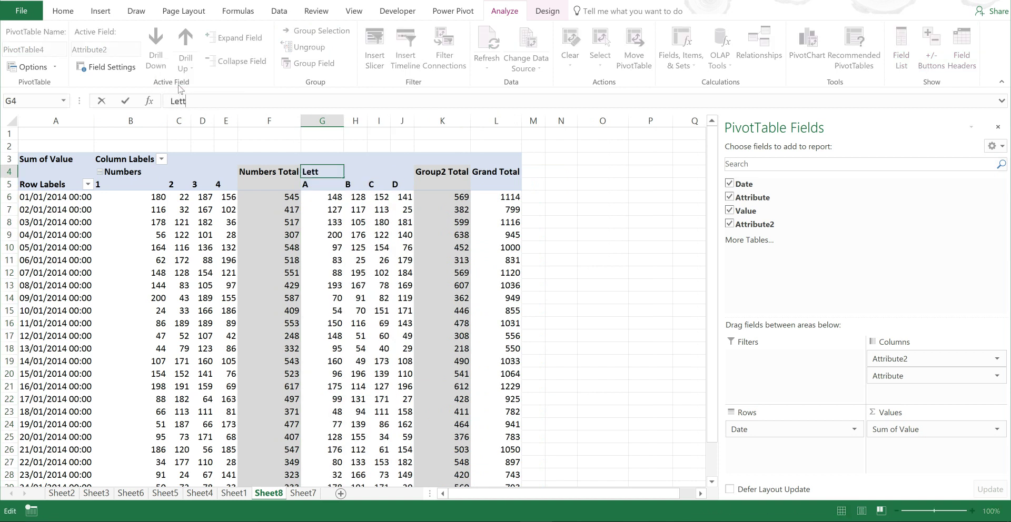